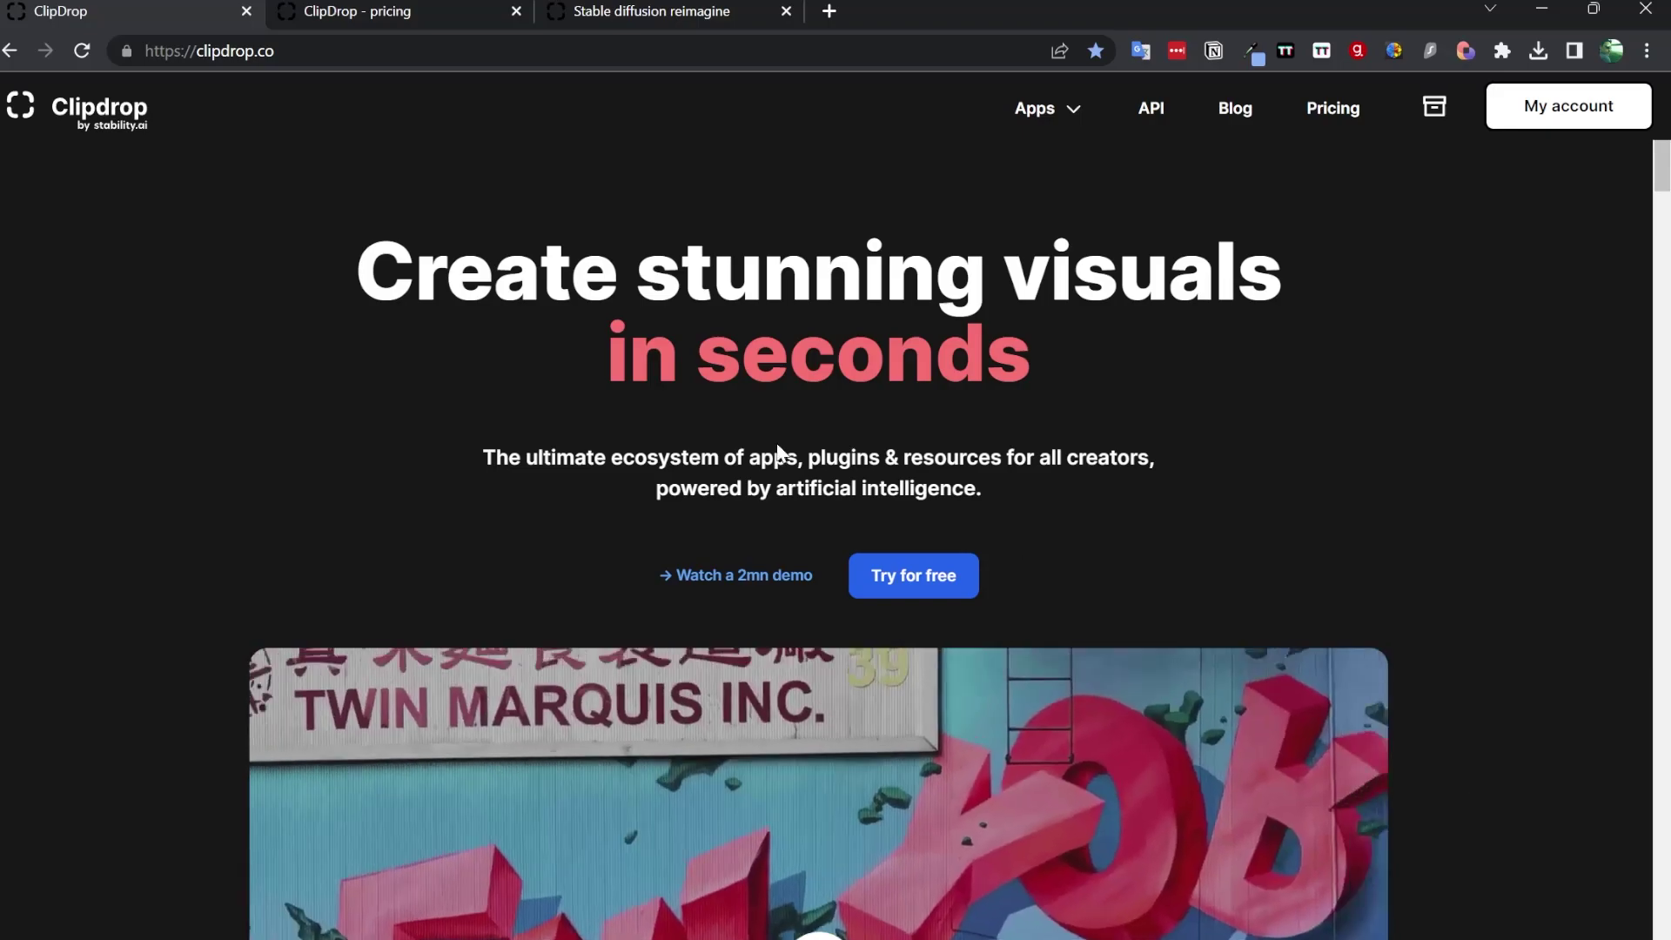
- Examine the Clipdrop home page's usage statistics and its Product Hunt awards
scroll(832, 449, down, 6)
scroll(838, 451, down, 5)
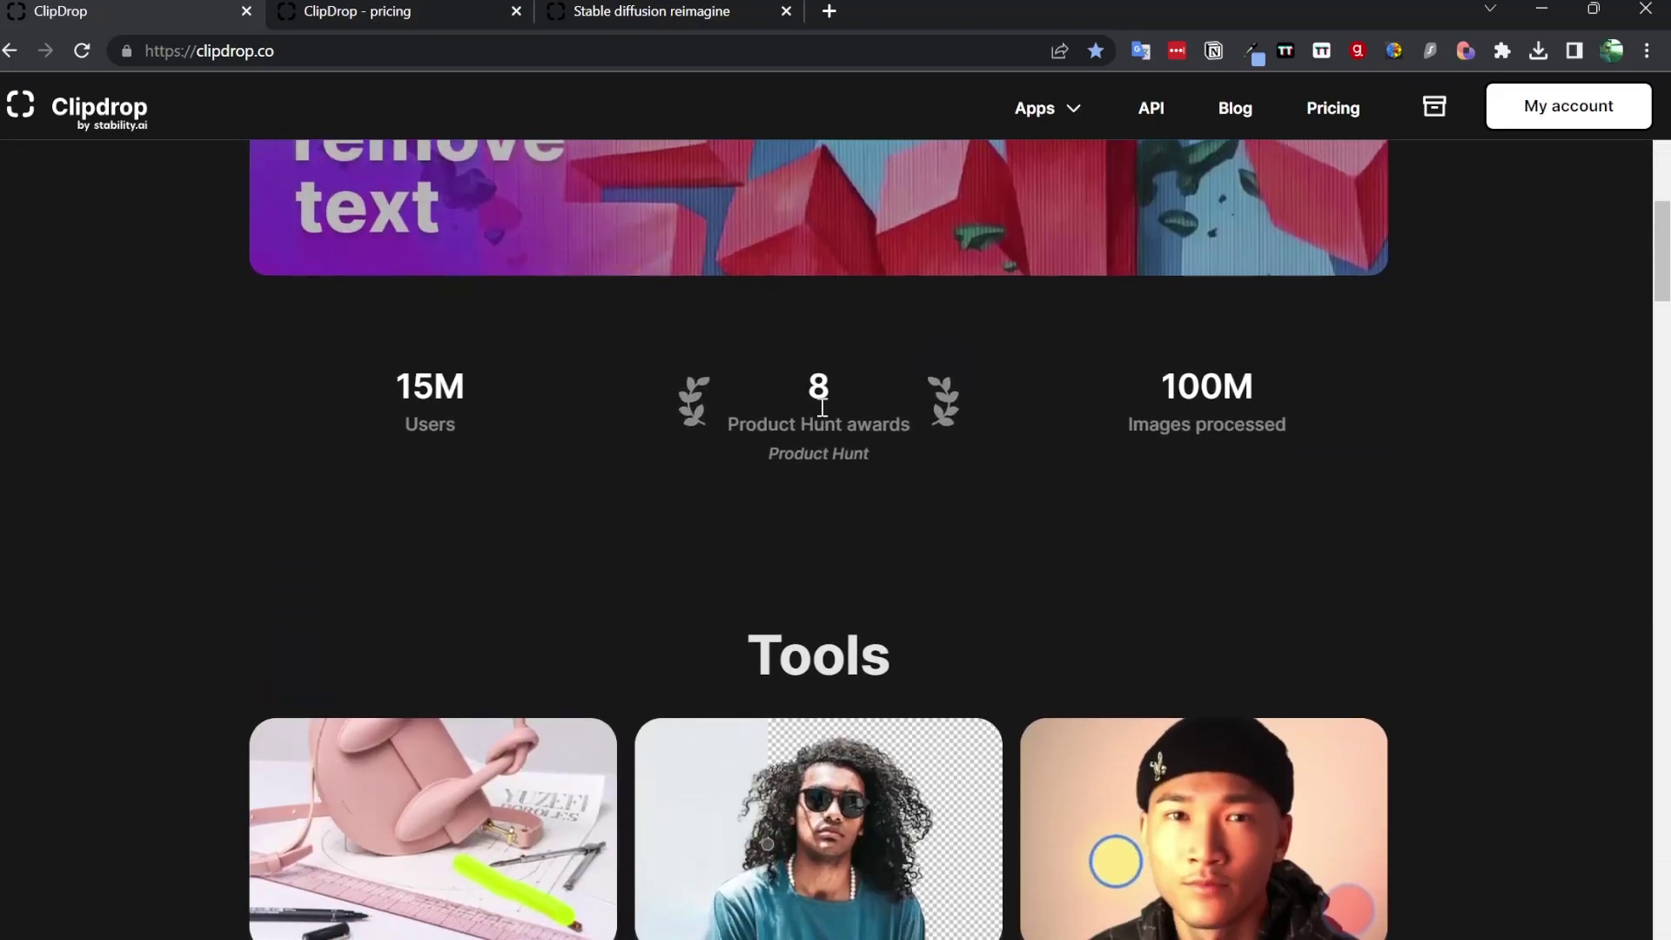
drag(799, 383, 878, 400)
click(900, 461)
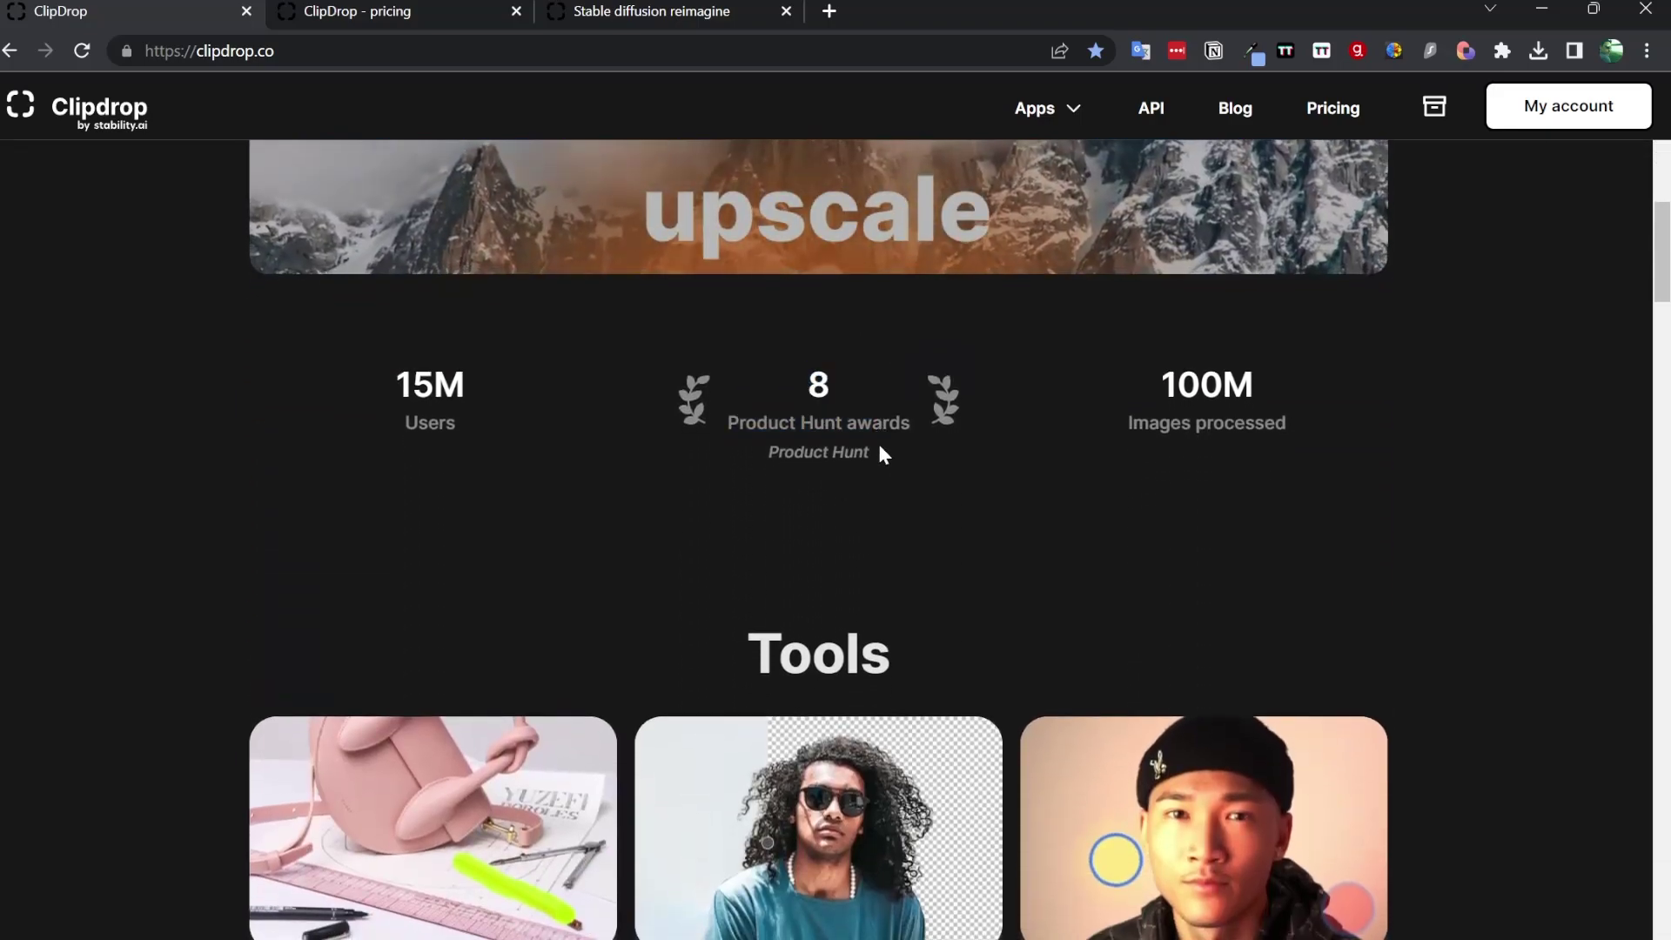
- On the pricing page, examine the Free plan's feature limits and the Pro plan
click(365, 11)
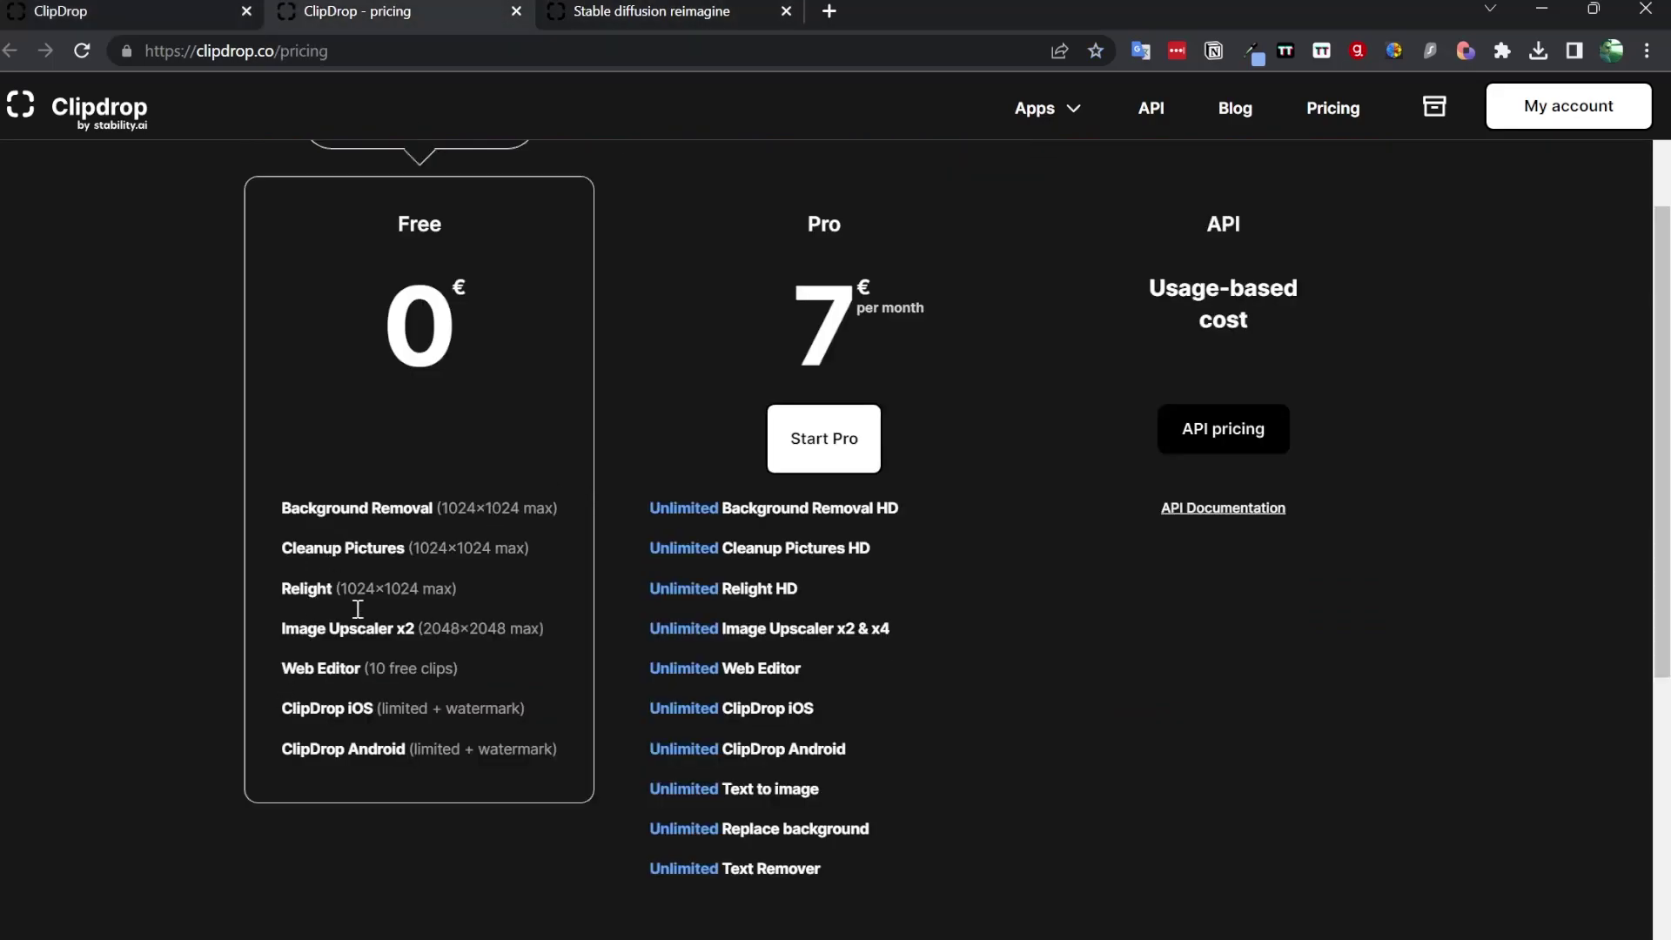
drag(531, 754, 276, 519)
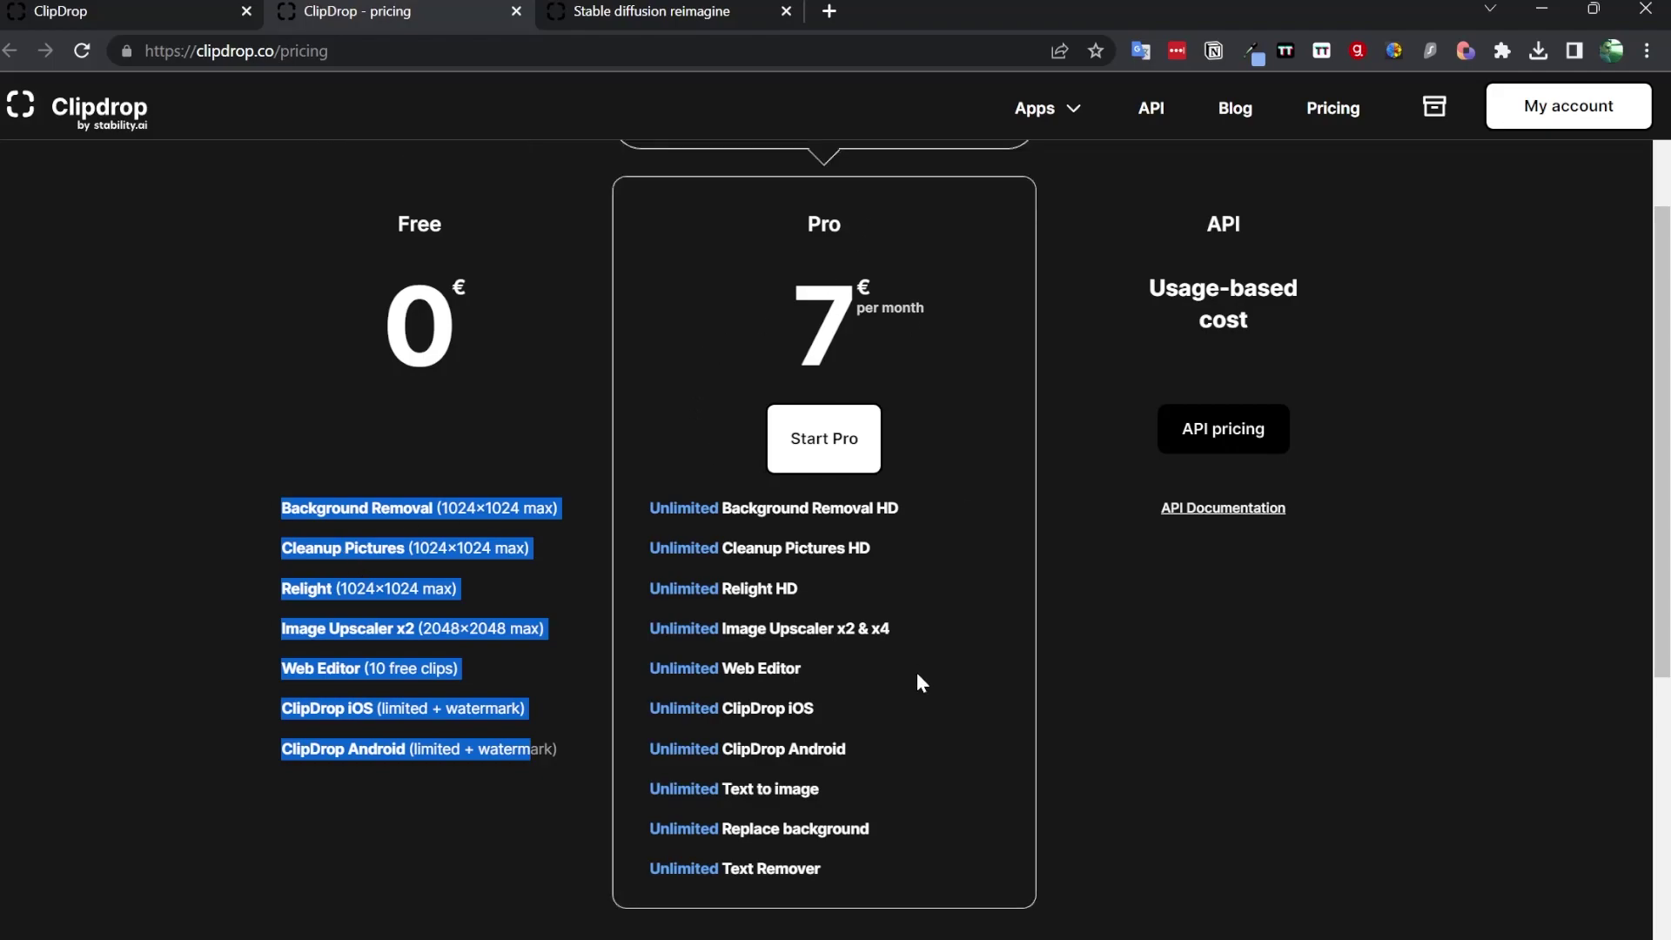
double_click(820, 226)
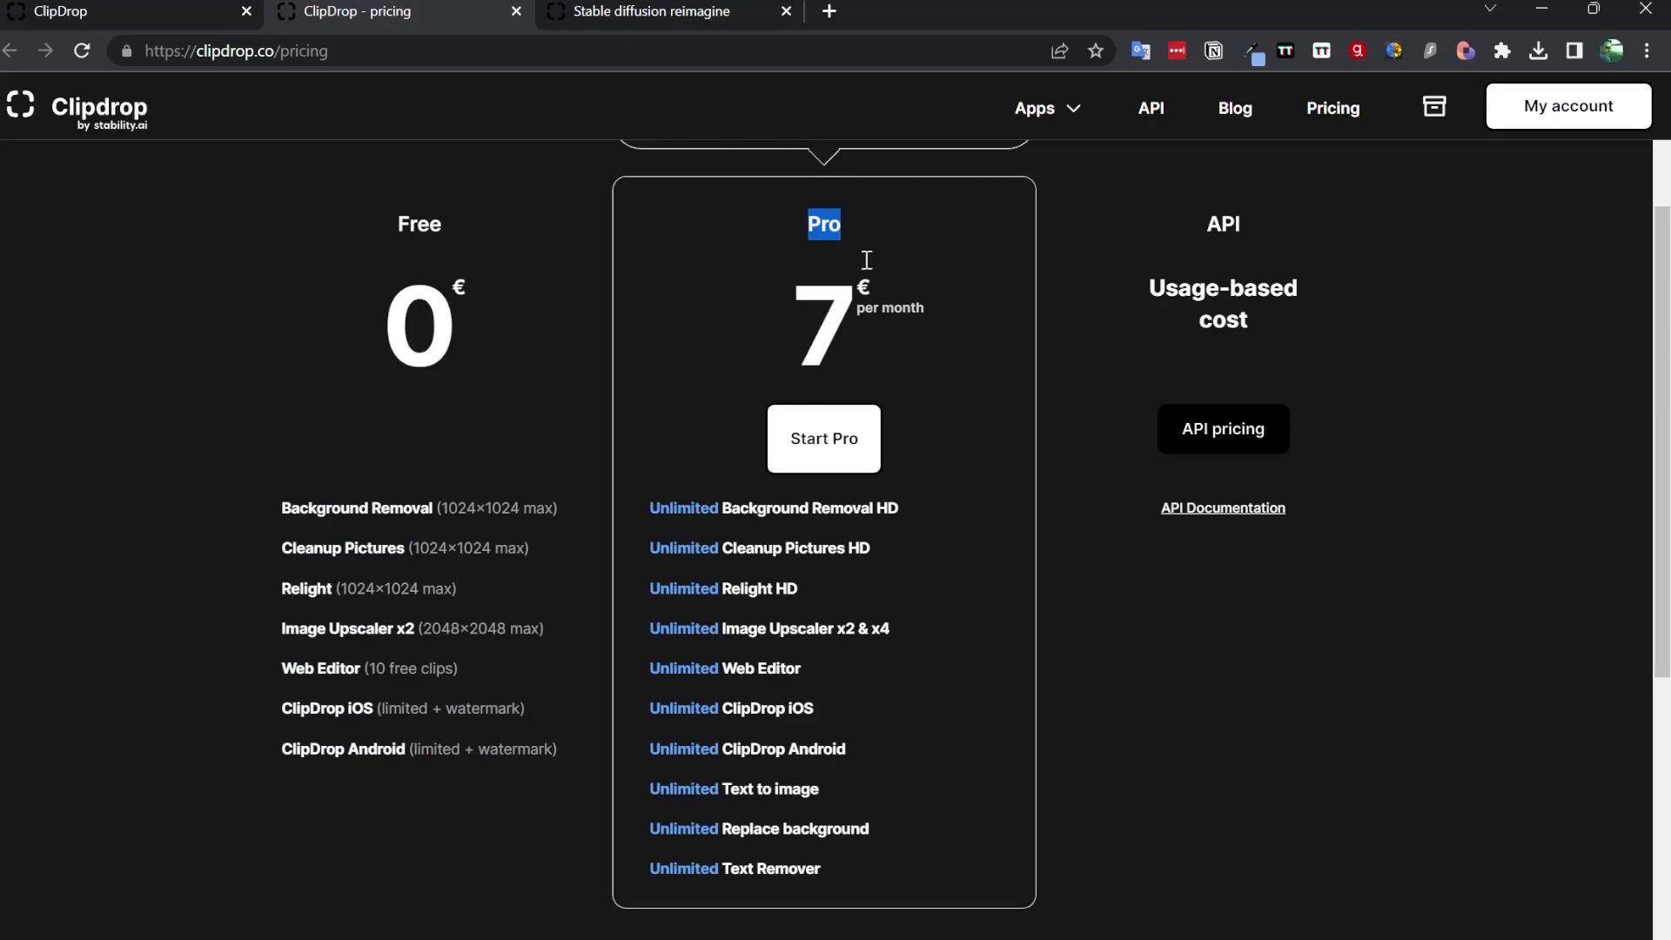
- Look over the tool cards on the Clipdrop home page down to the Stable diffusion reimagine card
click(634, 6)
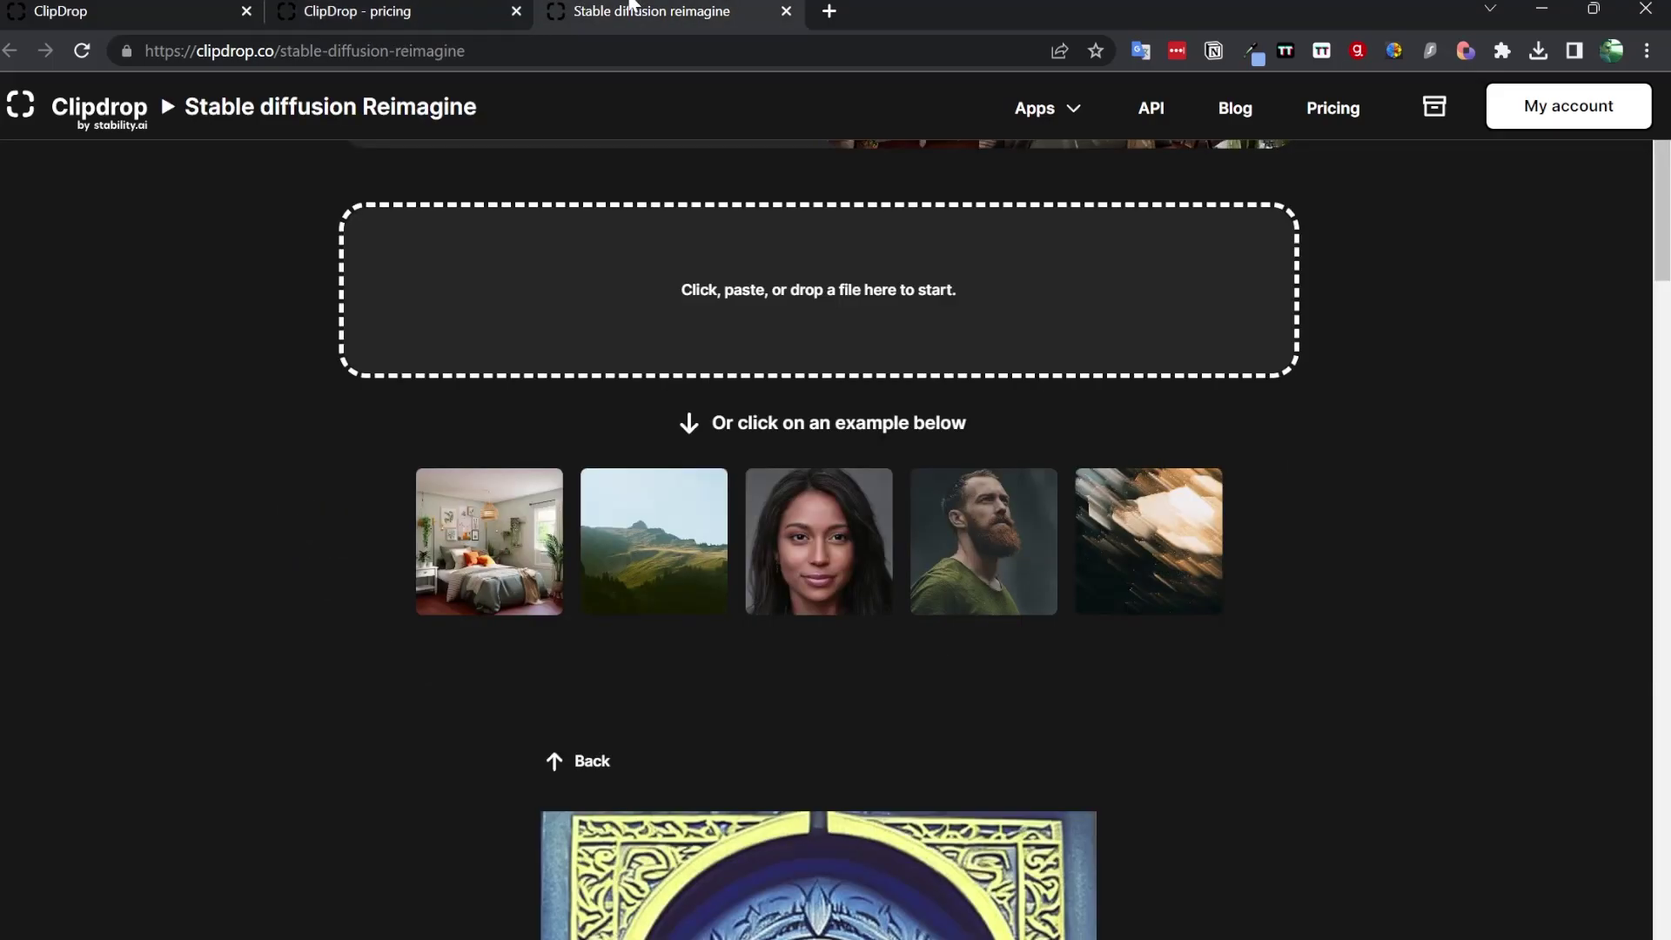
click(222, 7)
scroll(800, 507, down, 15)
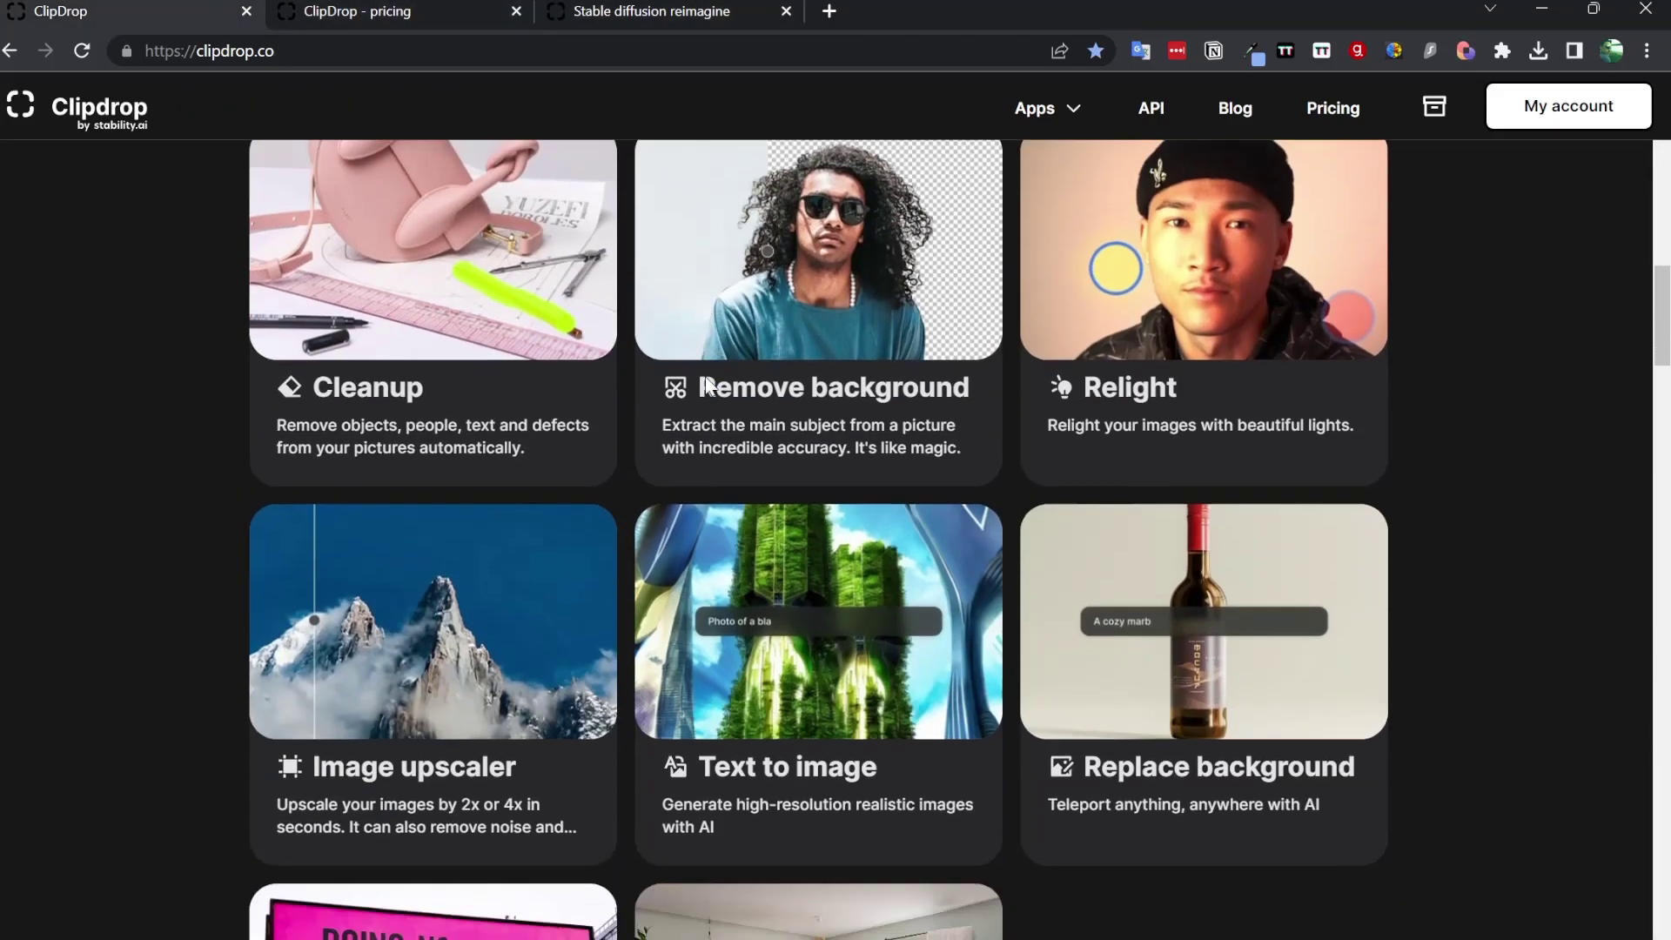
scroll(801, 508, up, 2)
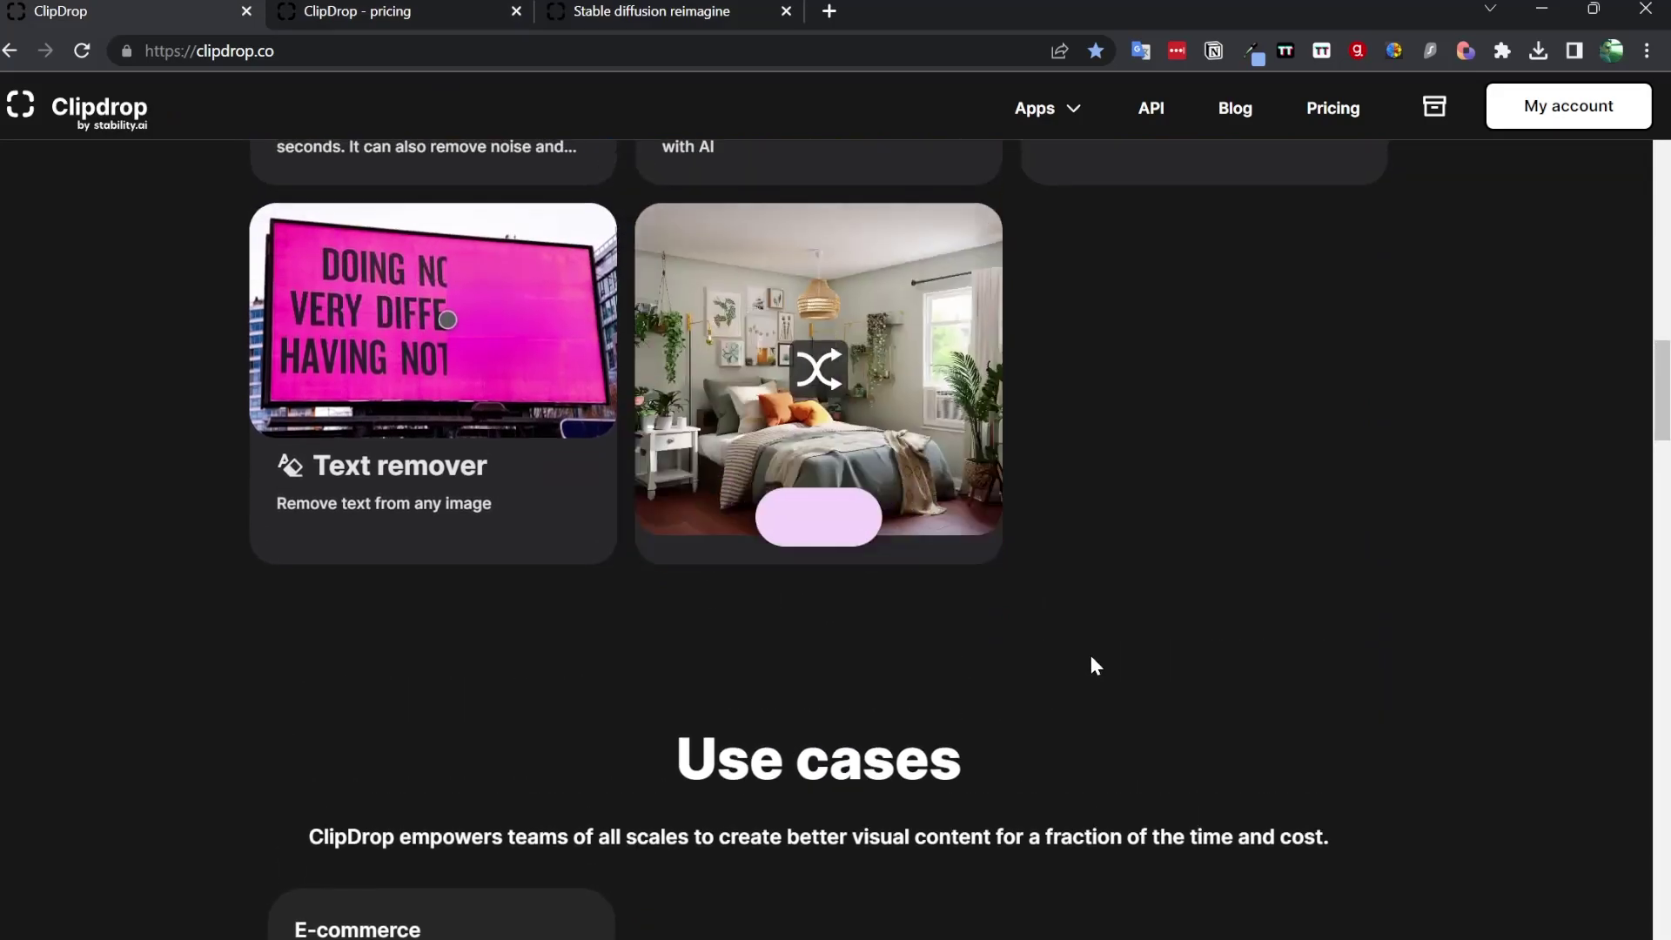
click(818, 511)
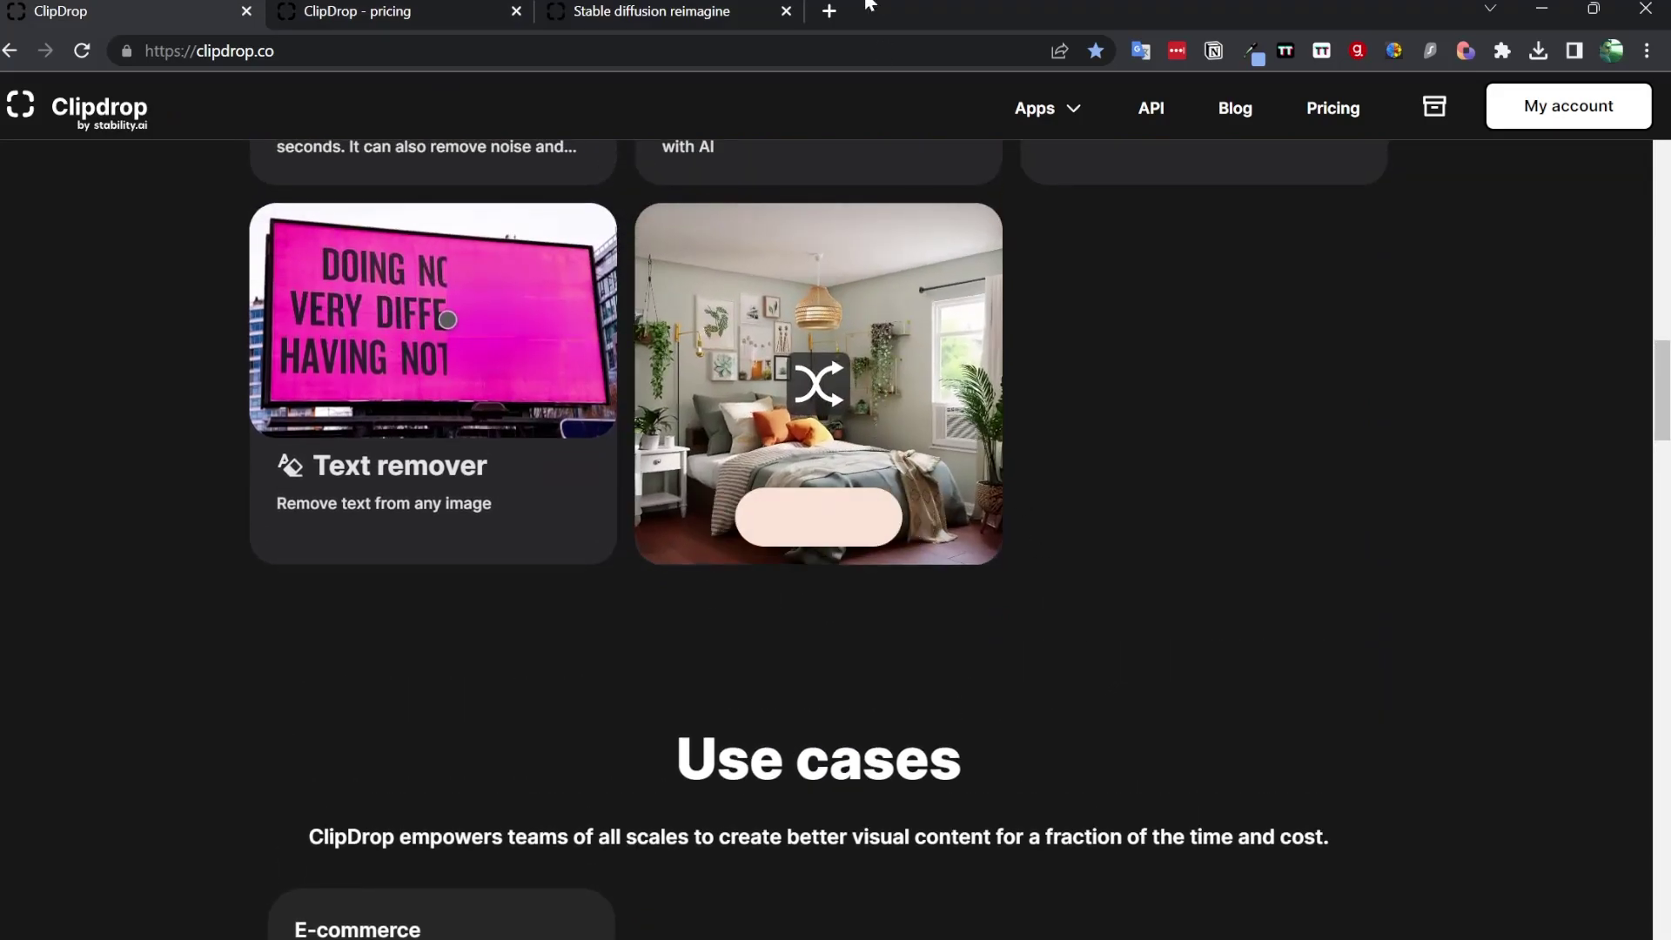
- On the Stable diffusion Reimagine page, compare the original yellow-walled door image with its generated variations
scroll(917, 687, down, 6)
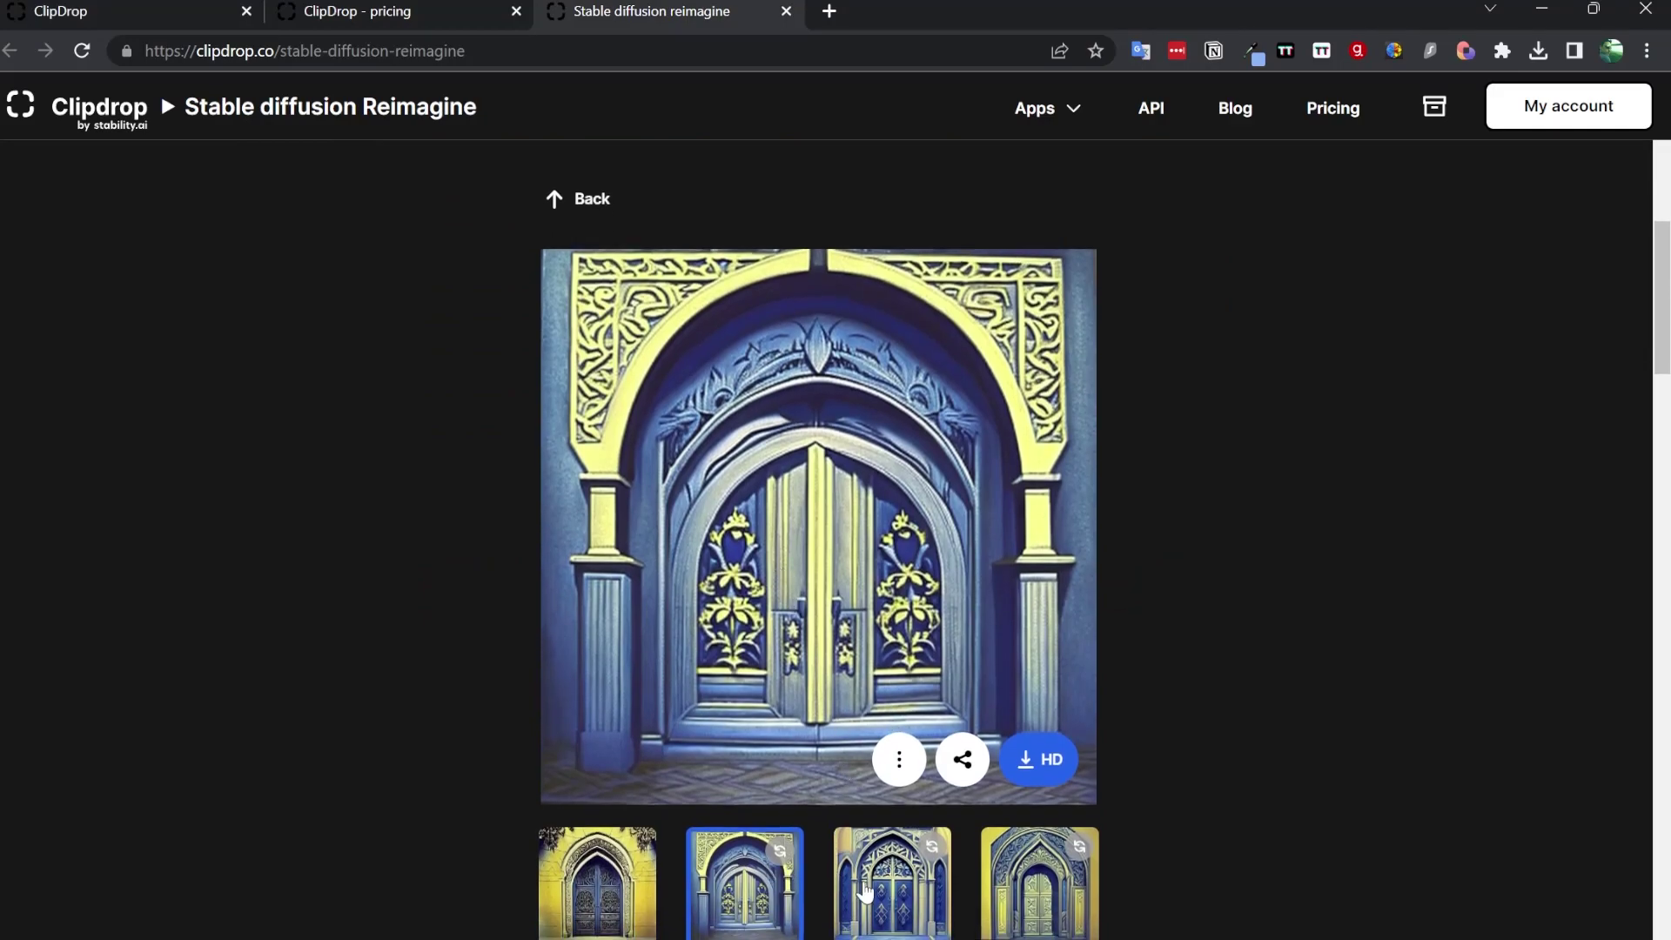
click(631, 906)
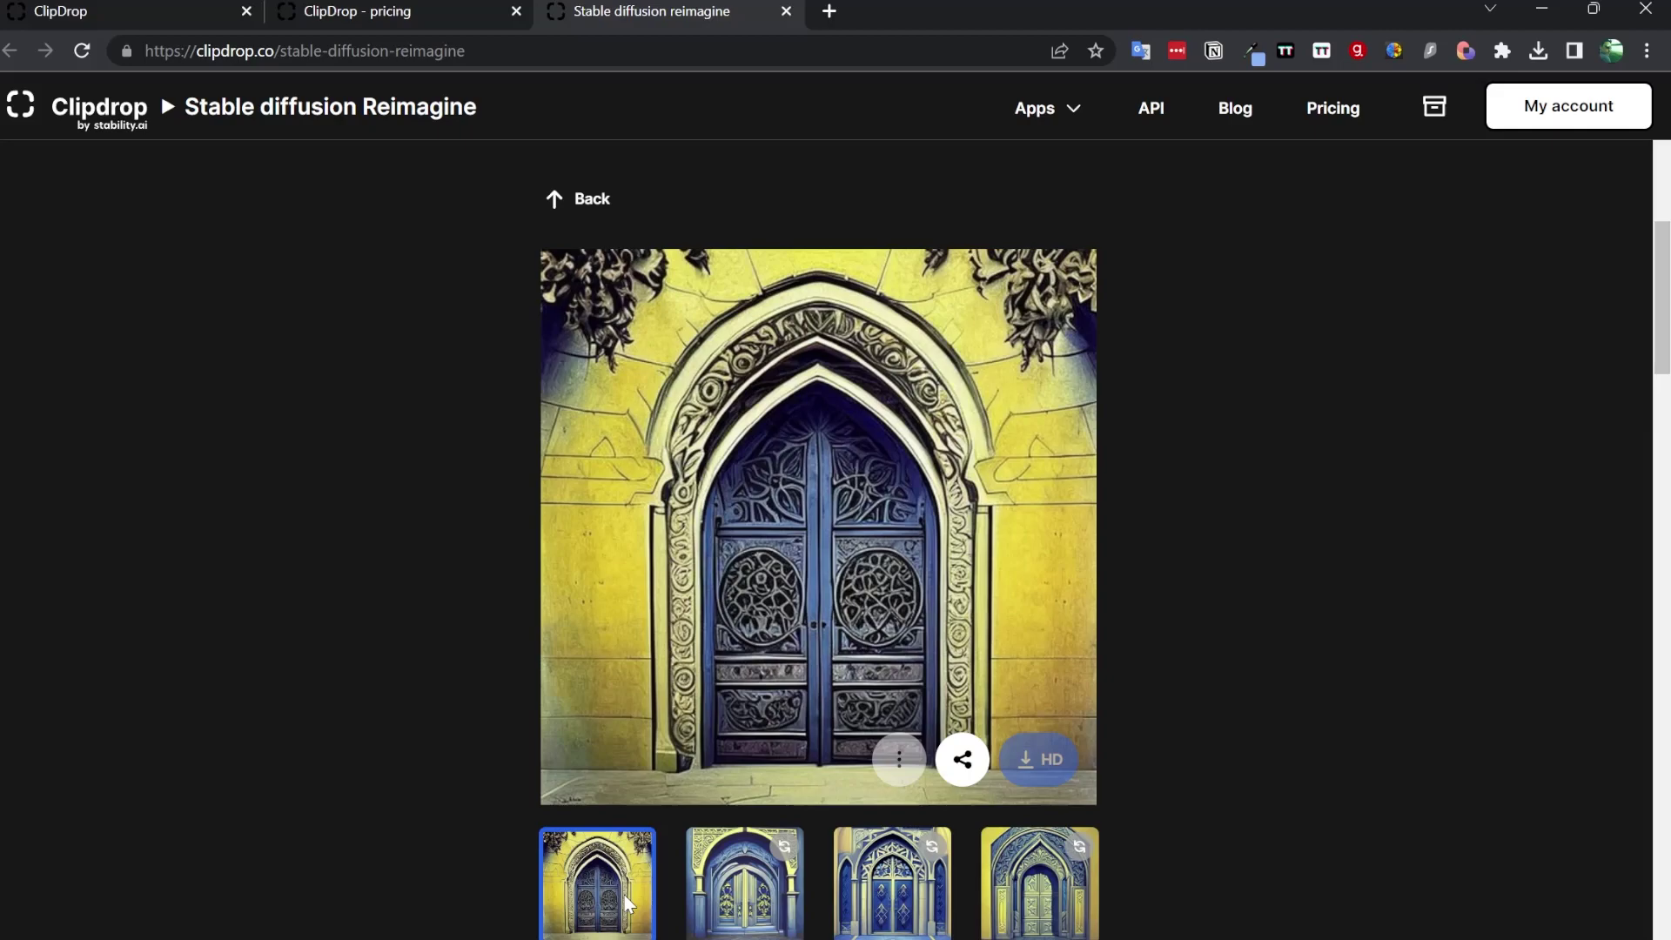
click(742, 887)
click(886, 899)
click(1009, 901)
click(916, 906)
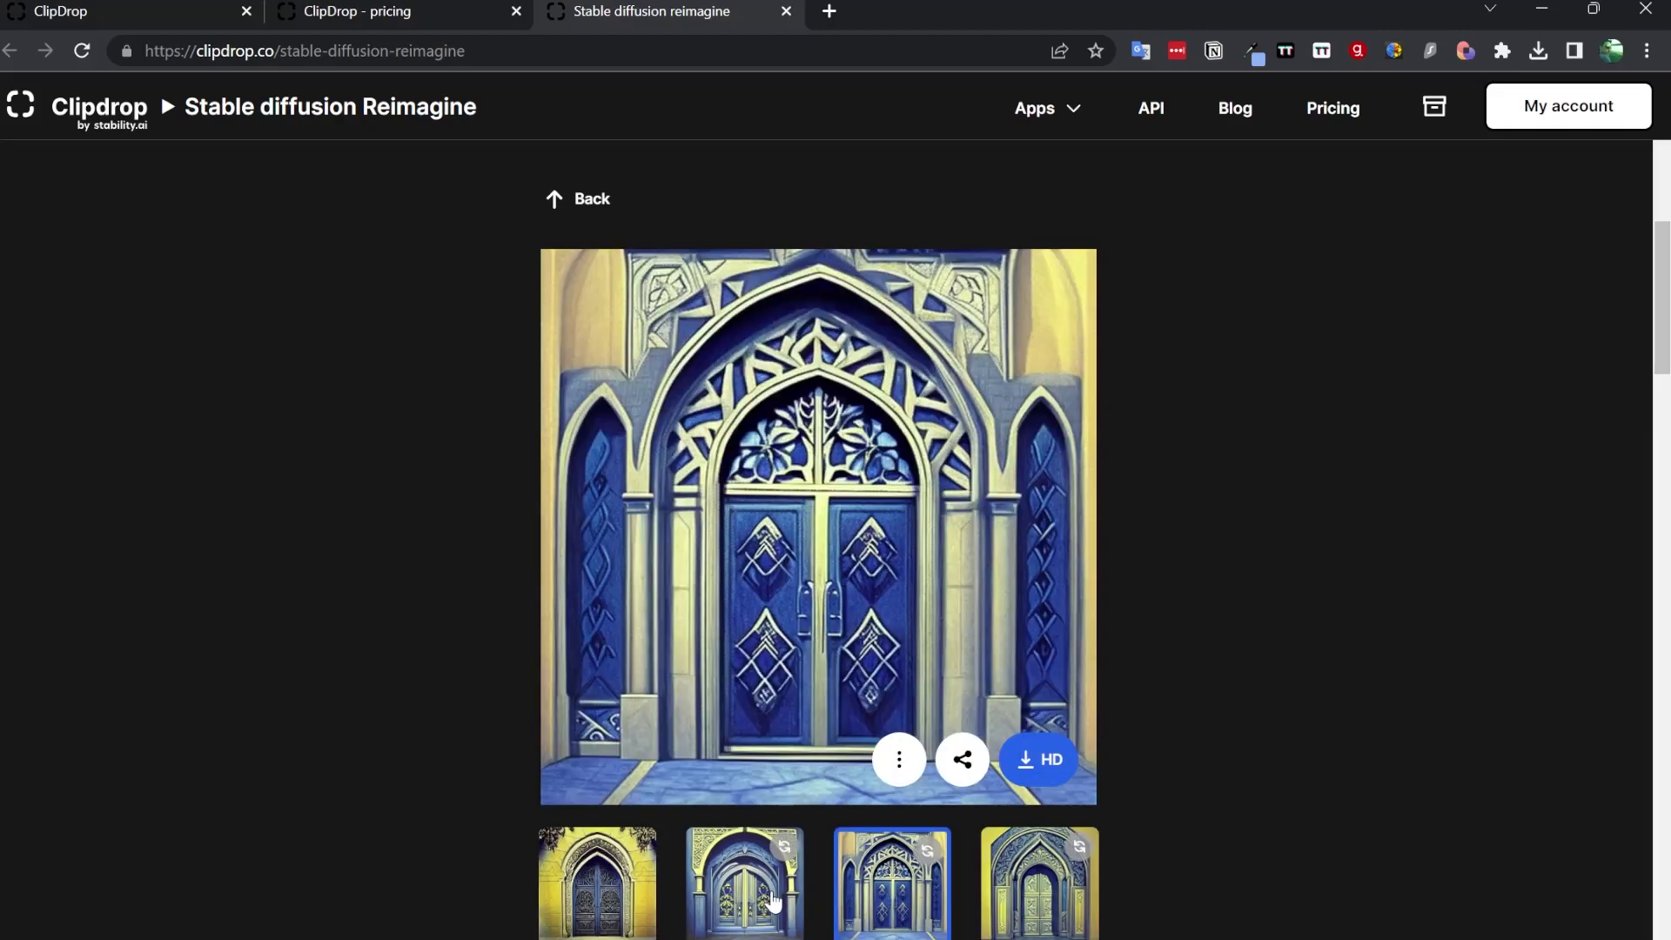
click(773, 902)
click(630, 905)
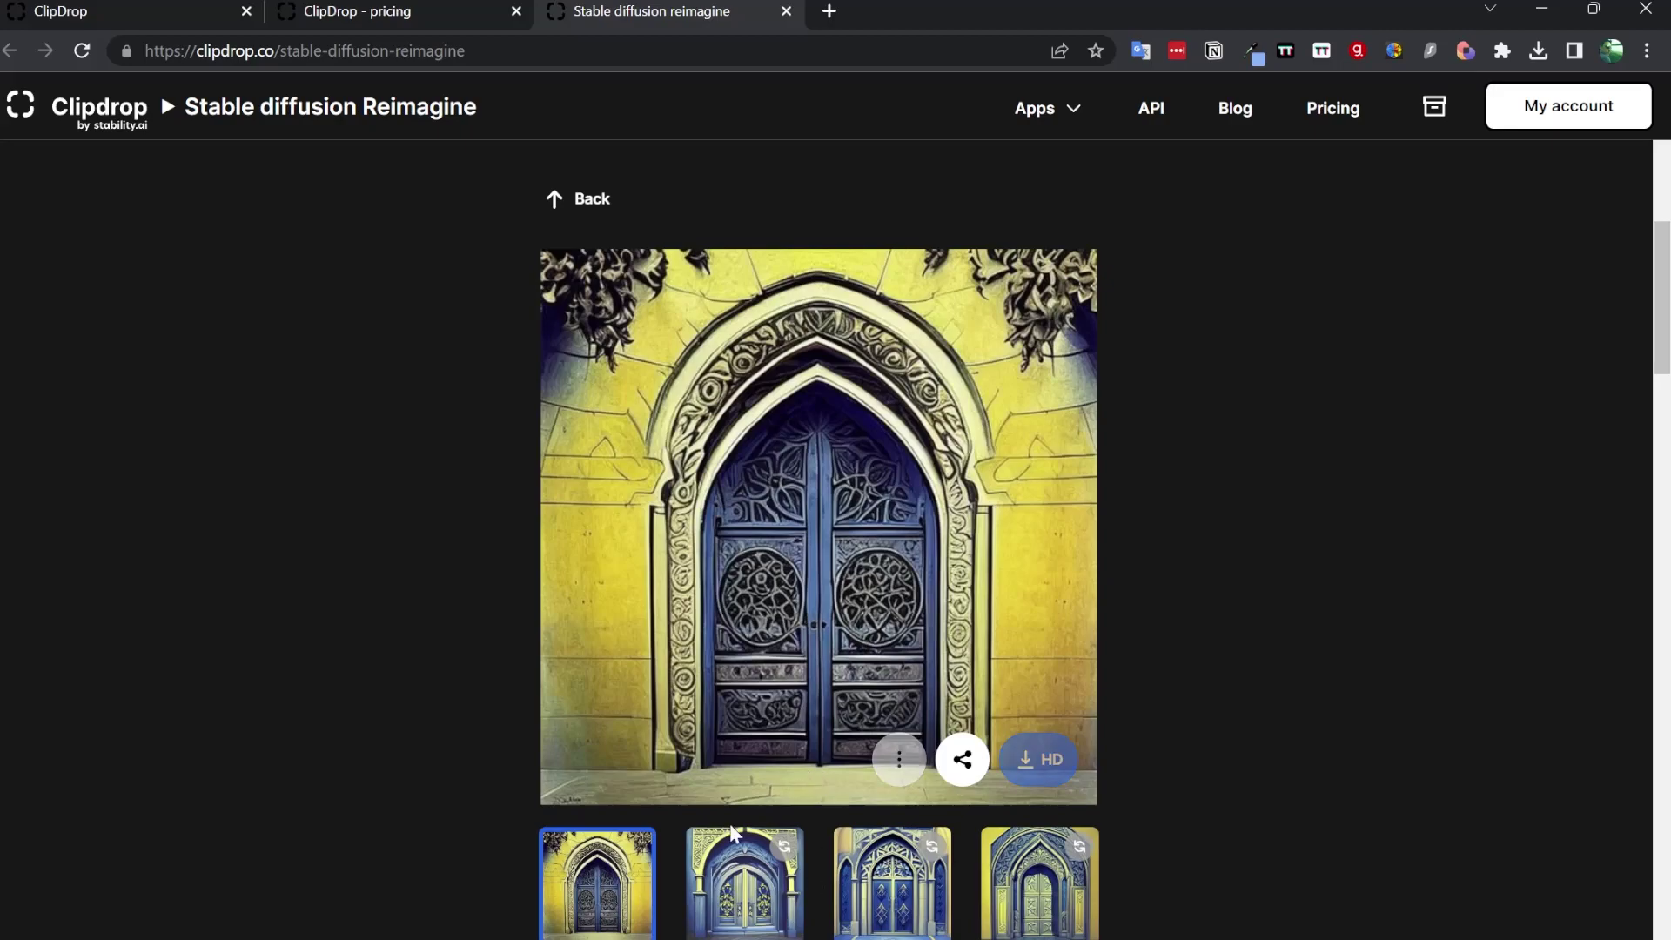
- Generate variations of the bedroom example image with Stable diffusion Reimagine
key(Escape)
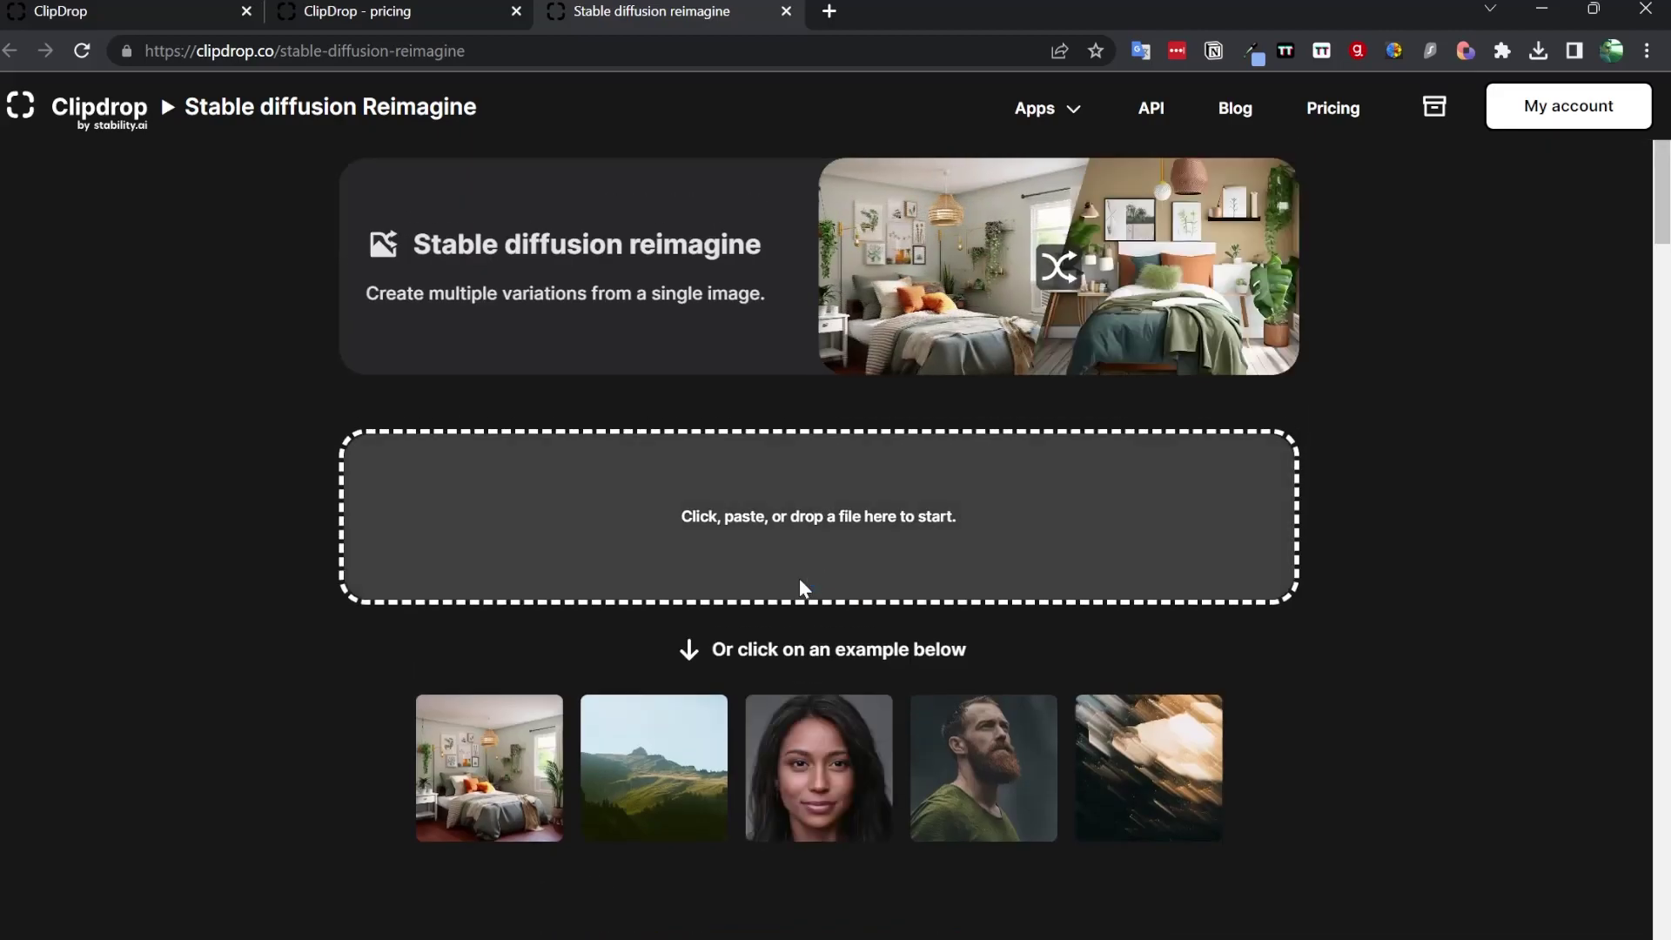
click(799, 578)
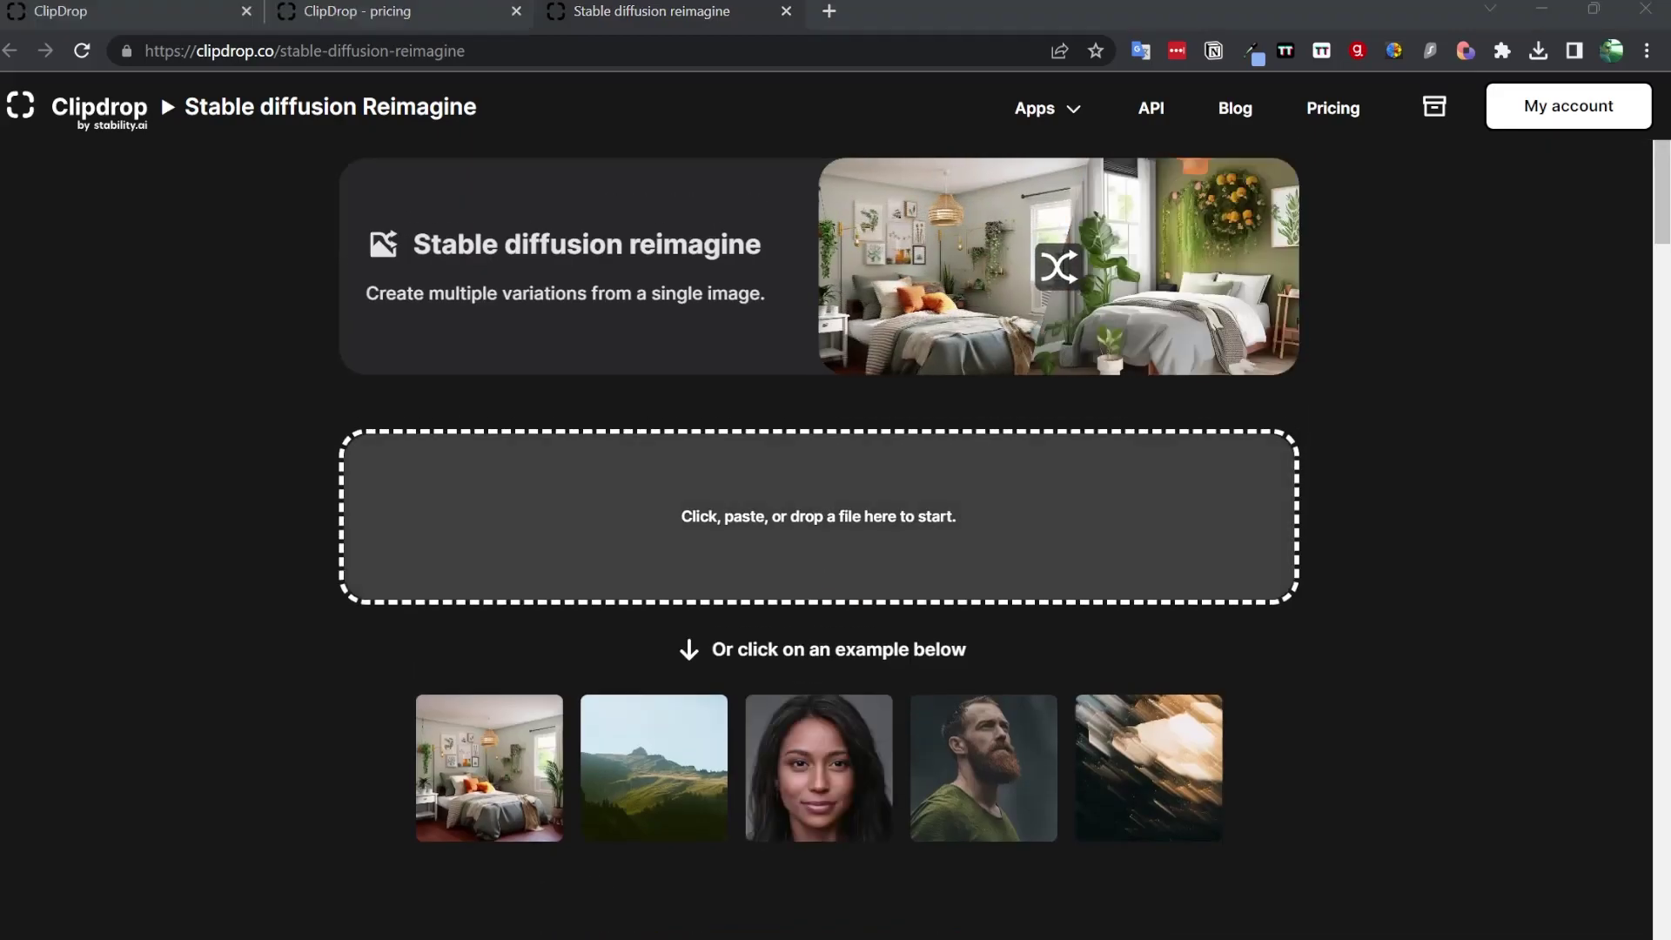
key(Escape)
click(506, 788)
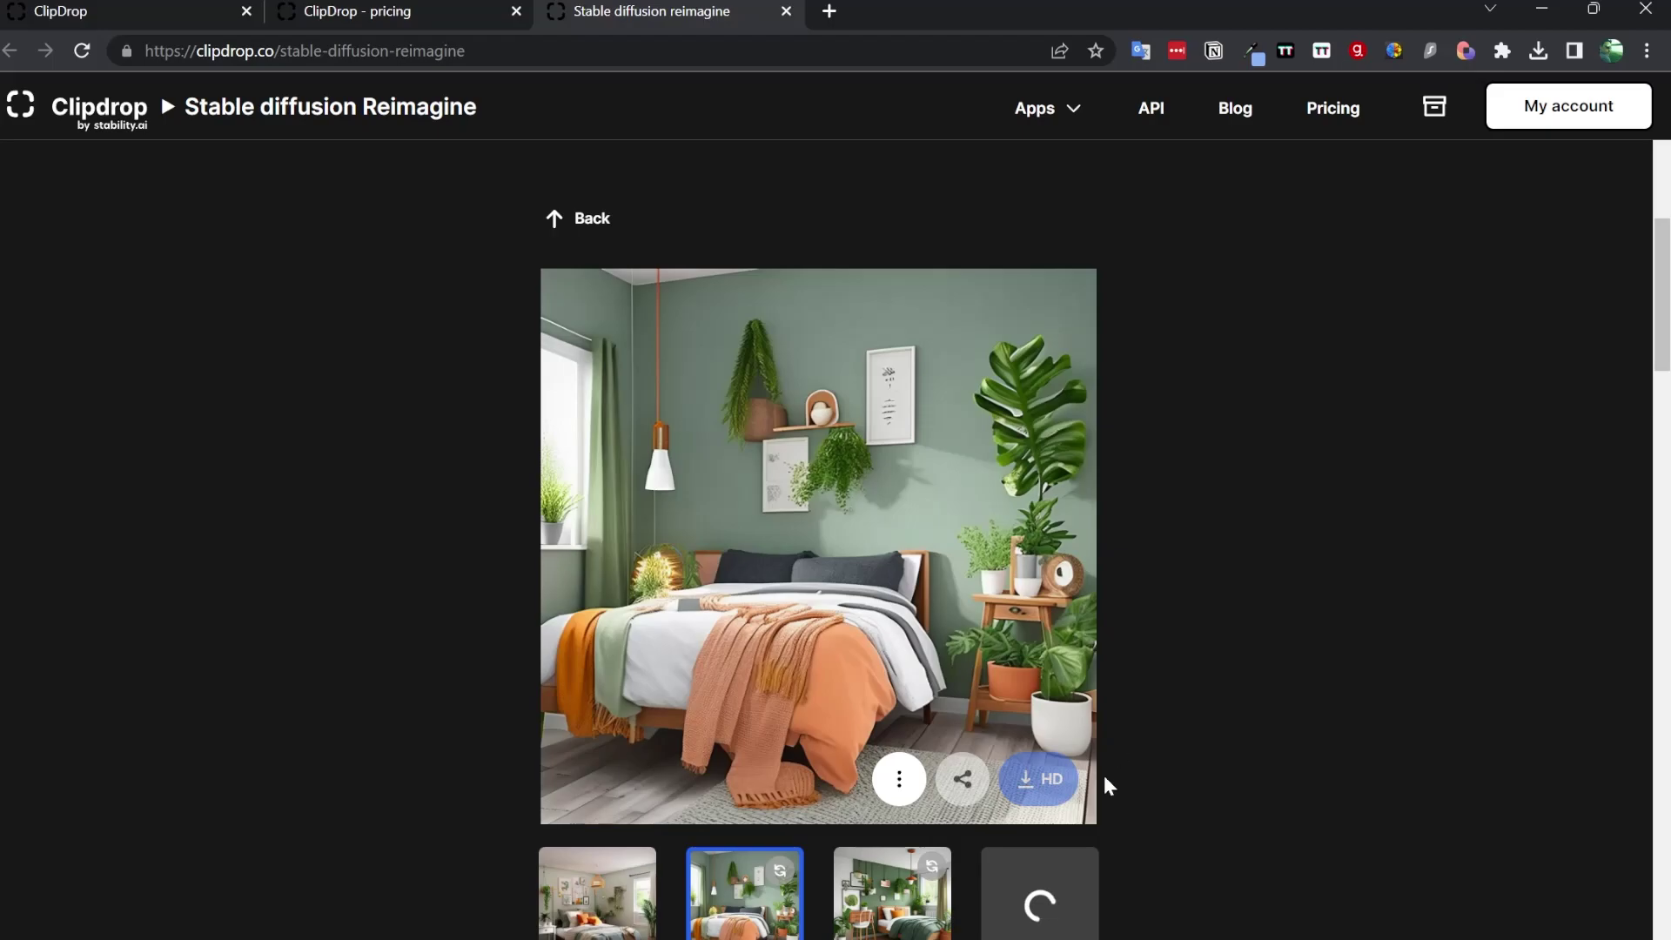
- View the generated bedroom variations one by one and return to the original bedroom image
click(891, 881)
click(918, 925)
click(786, 925)
click(617, 927)
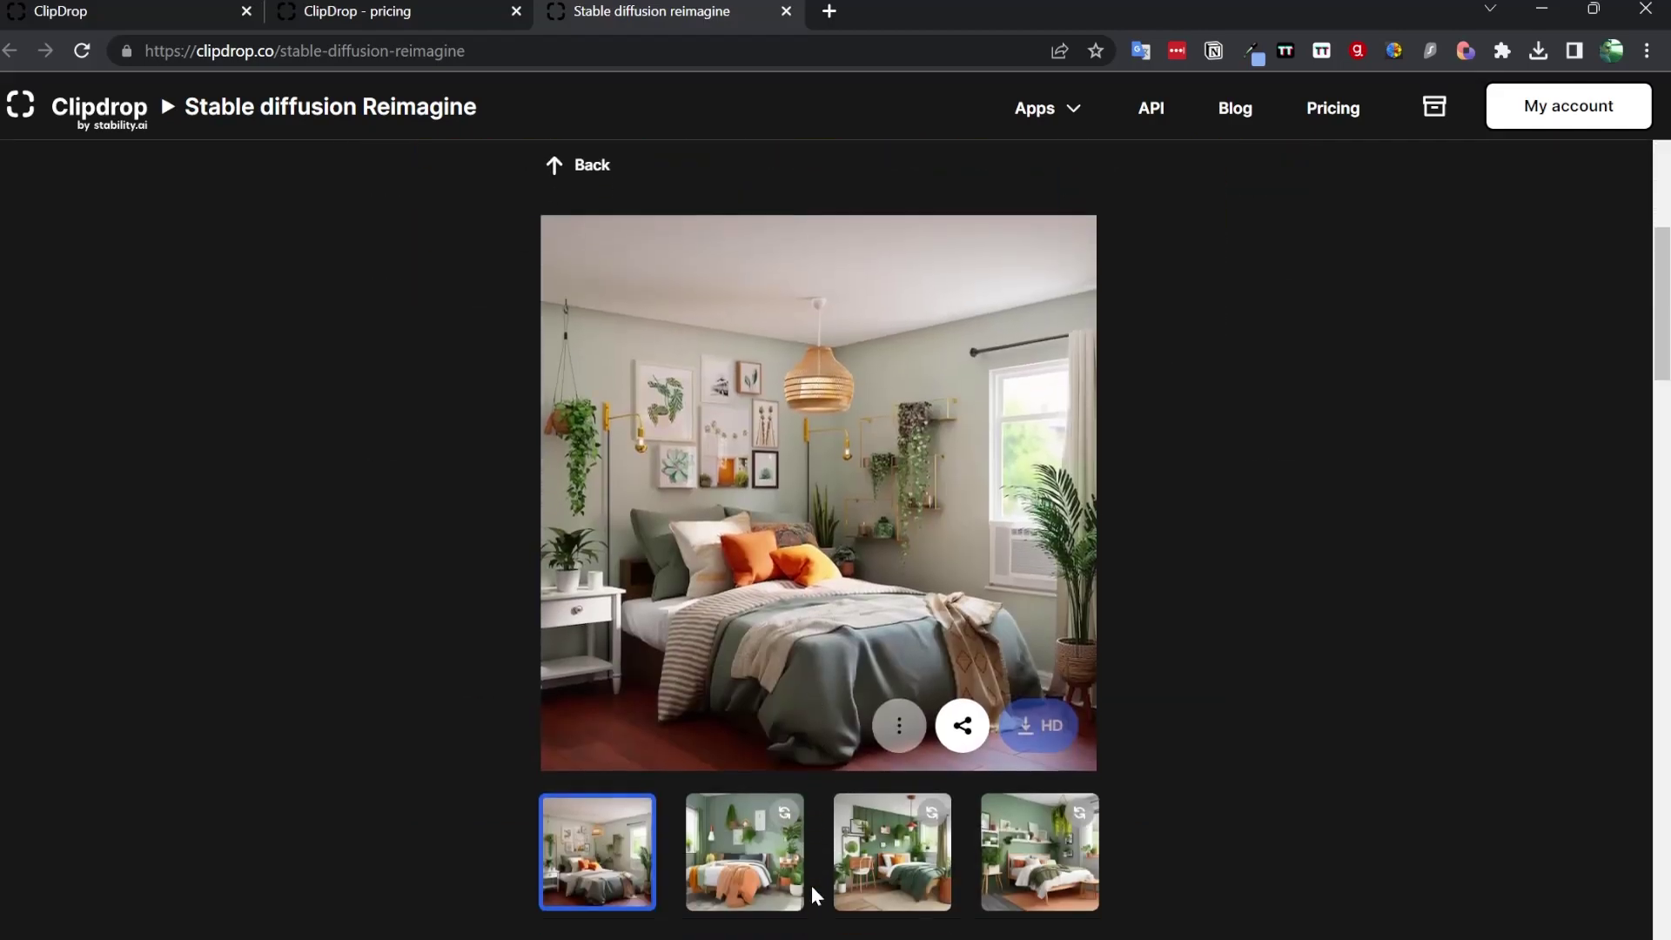
- Examine the further editing options offered for the original bedroom image and look over the rest of the Reimagine page
scroll(811, 886, down, 1)
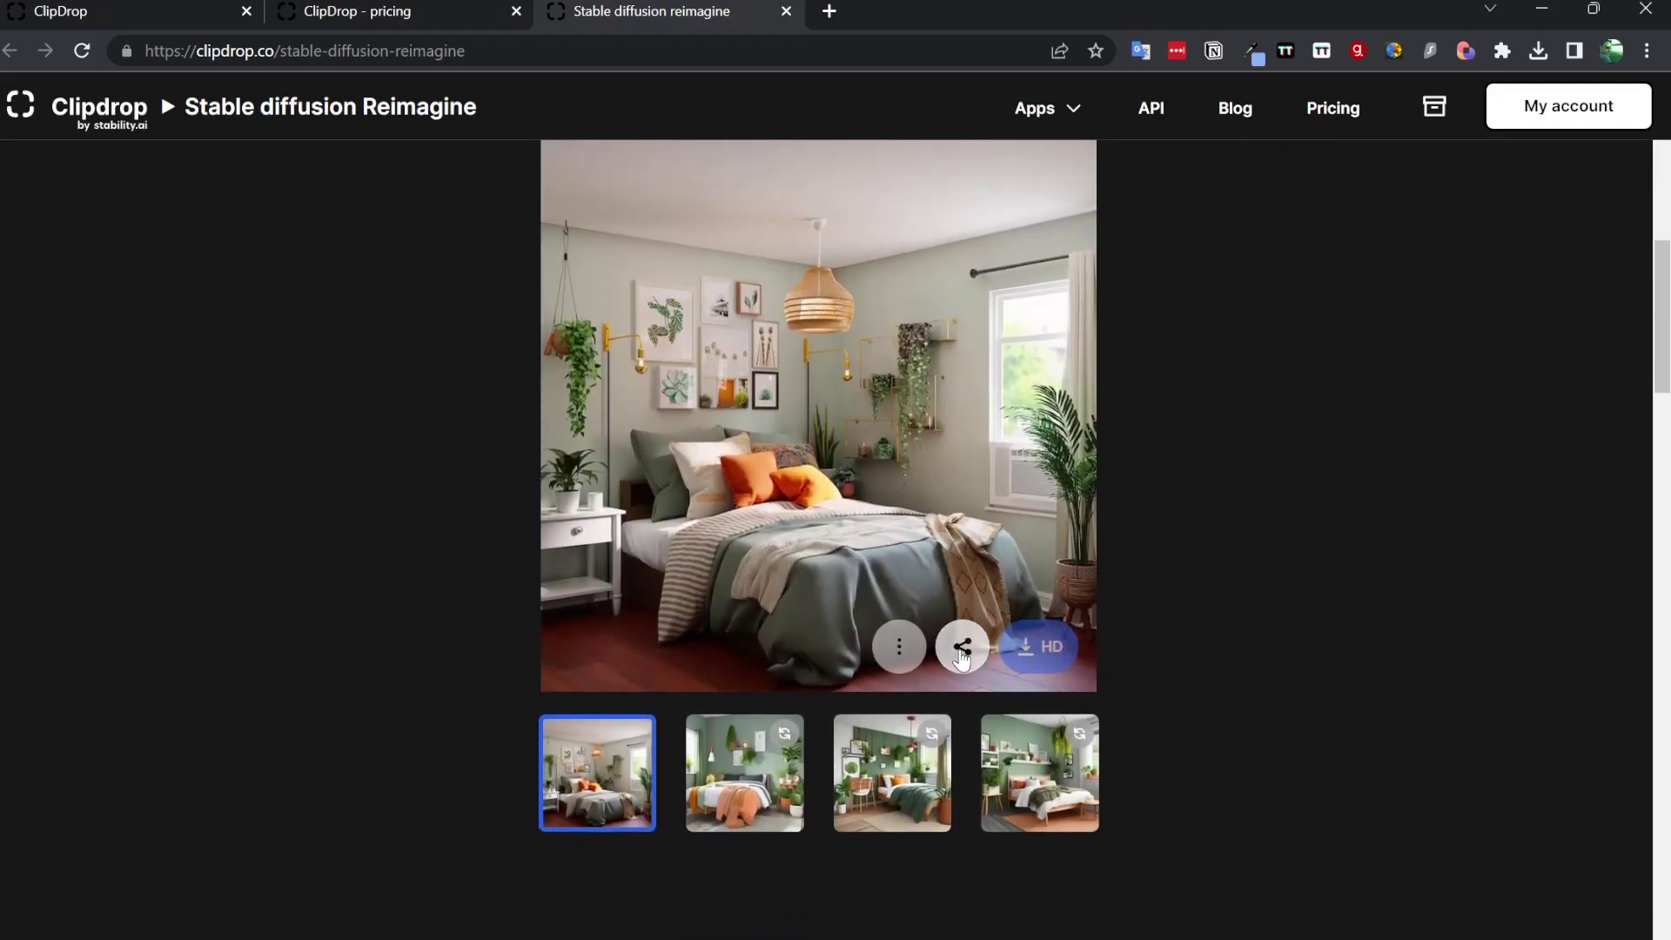
click(912, 643)
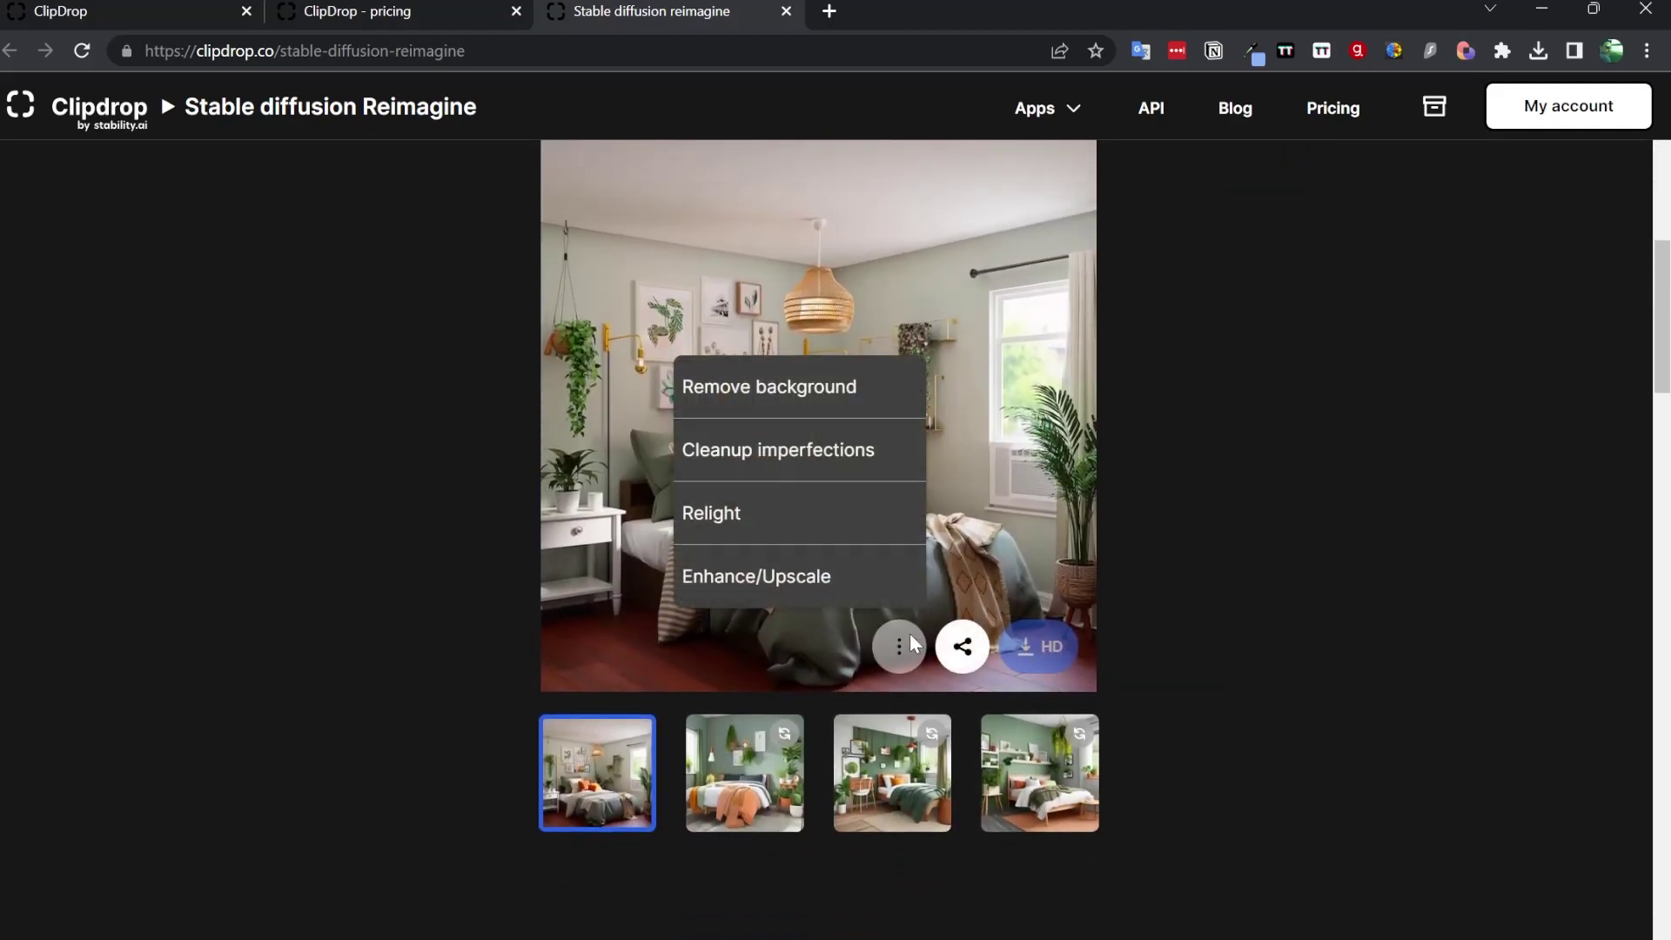
click(859, 393)
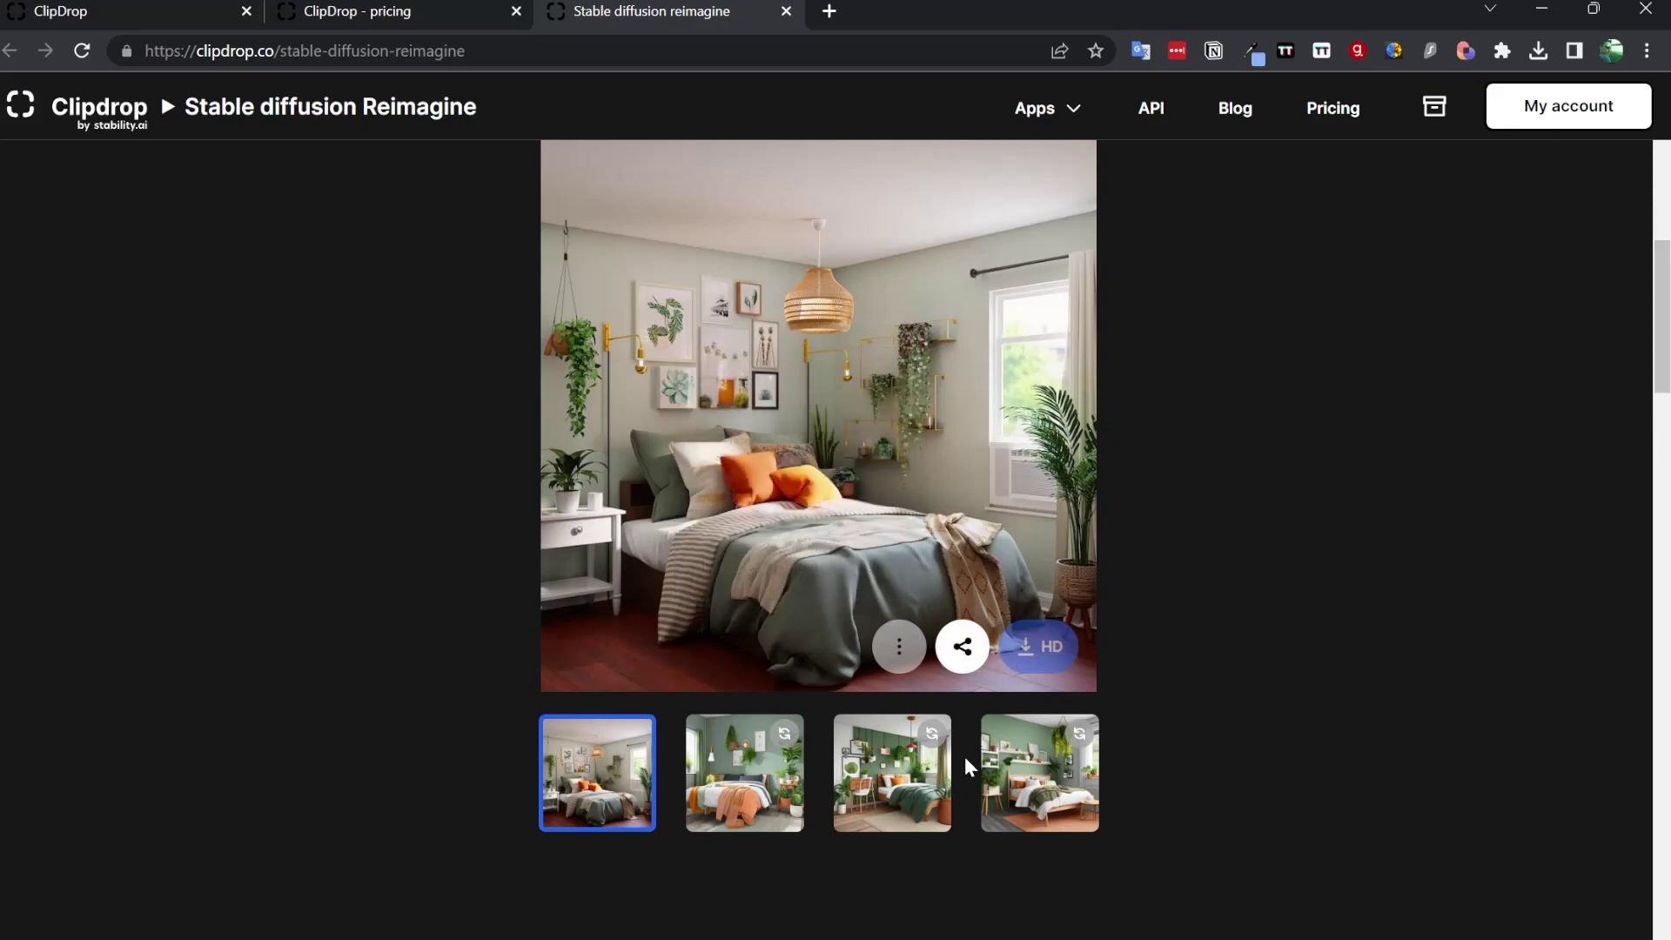
scroll(964, 755, up, 3)
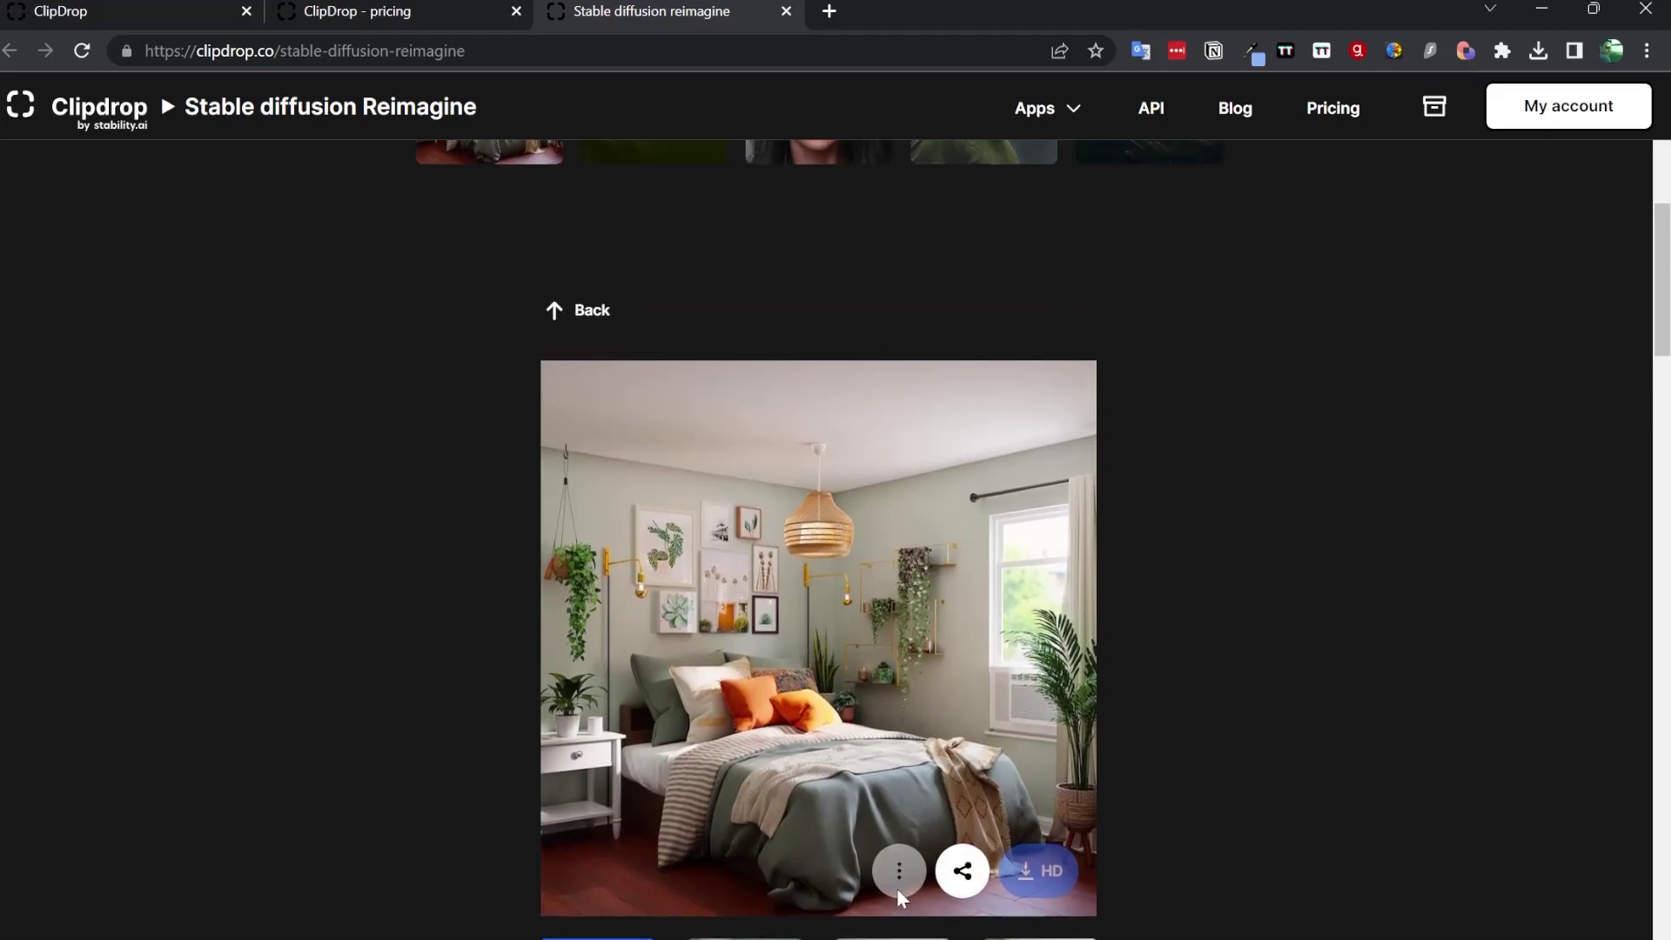
scroll(930, 801, down, 9)
scroll(921, 796, down, 3)
scroll(888, 662, up, 12)
click(898, 756)
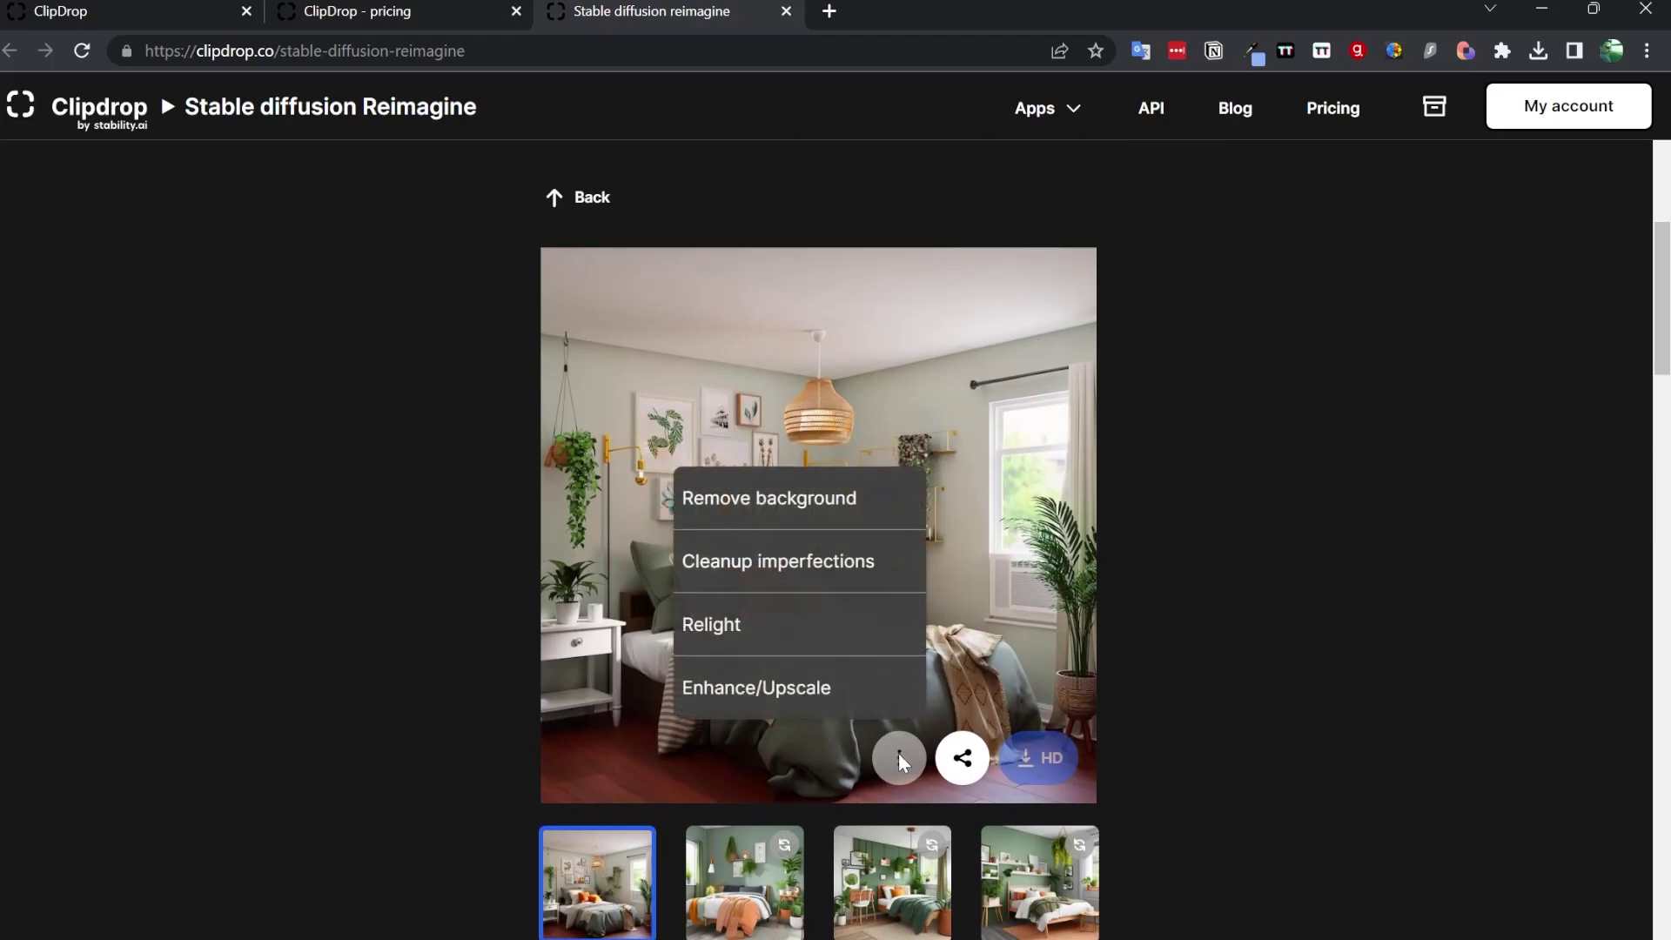
scroll(828, 505, up, 9)
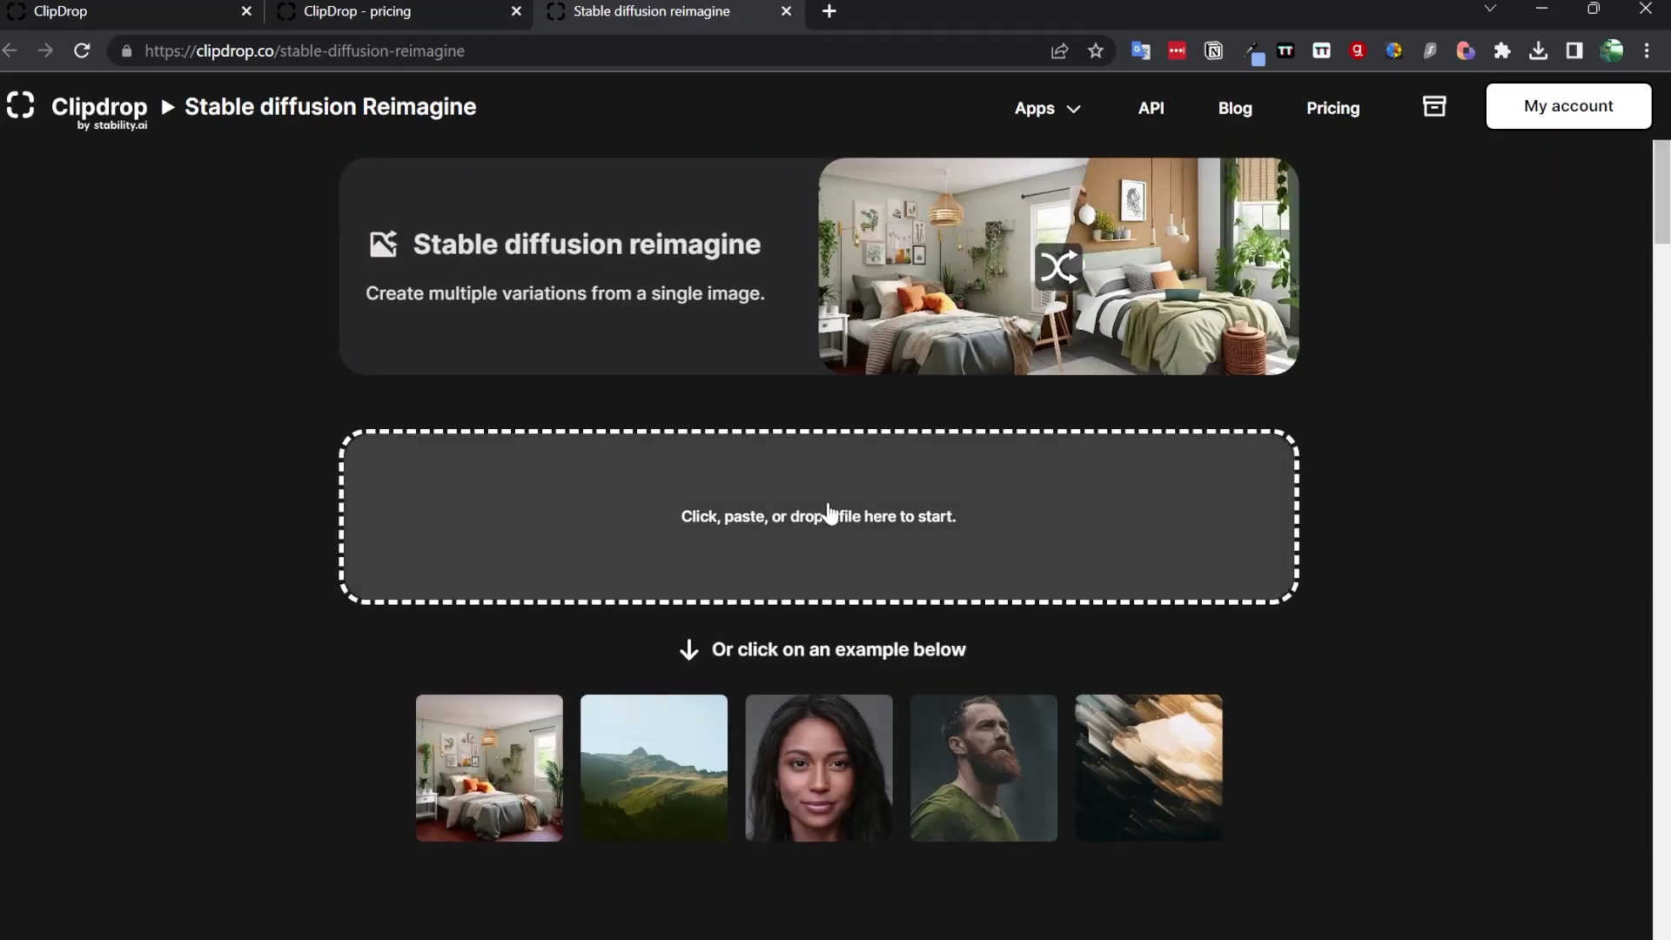
- Return to the Clipdrop home page and examine the tool cards from Text remover and Image upscaler up to Relight
click(283, 7)
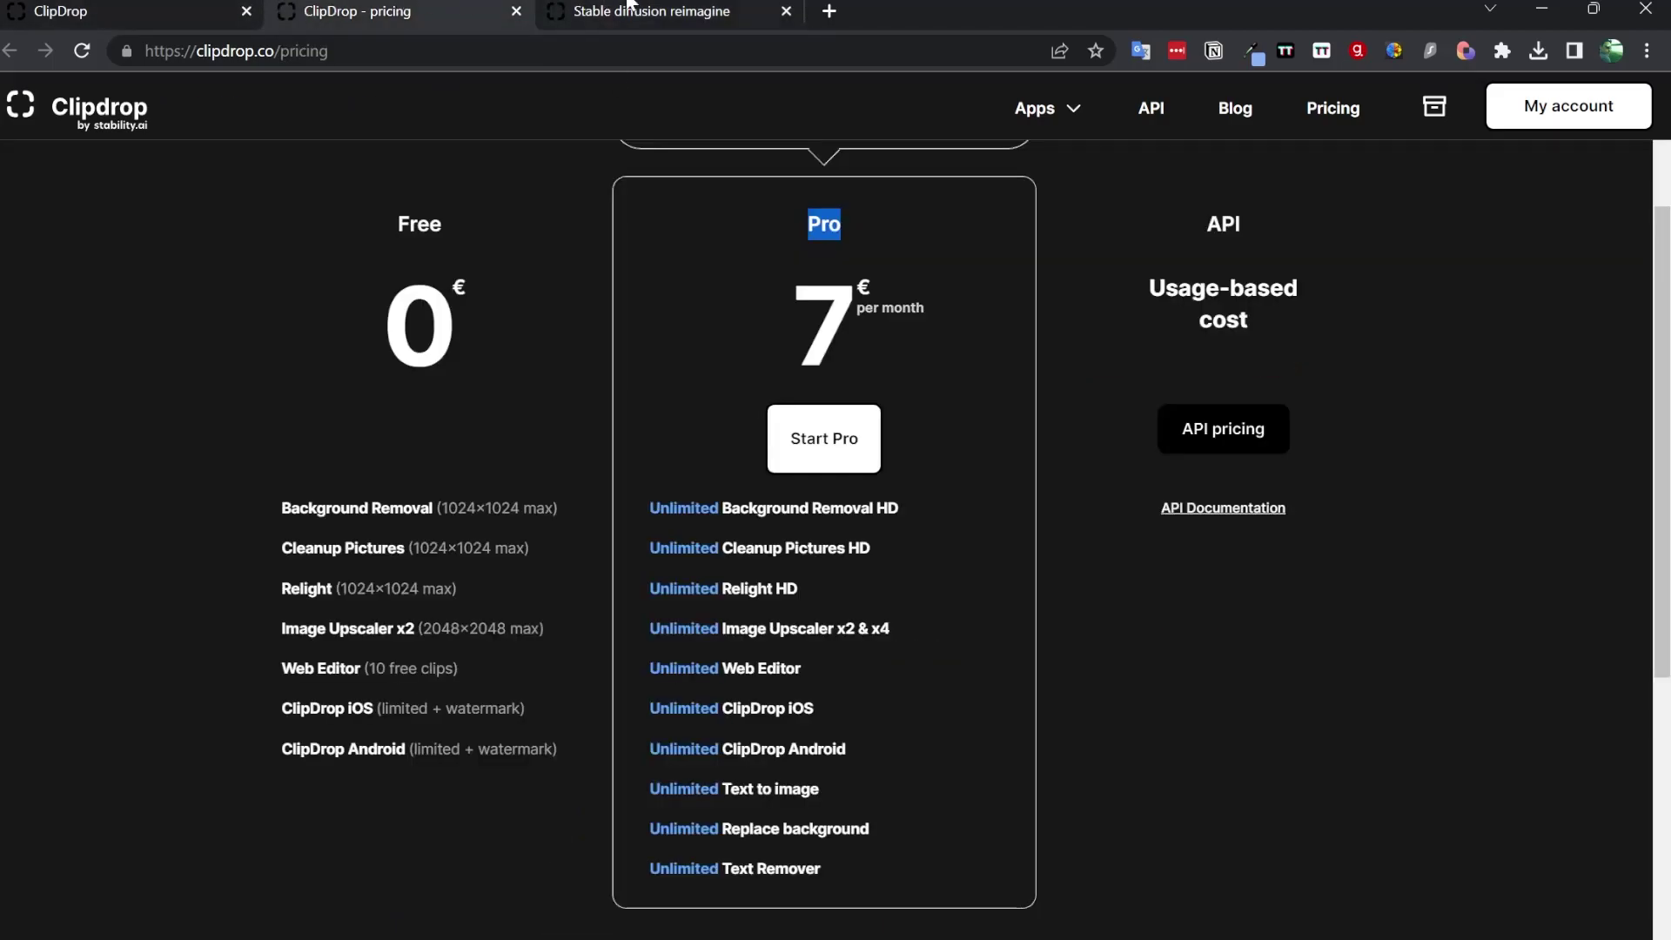
click(607, 10)
key(ctrl+shift+Tab)
click(230, 12)
scroll(522, 636, up, 10)
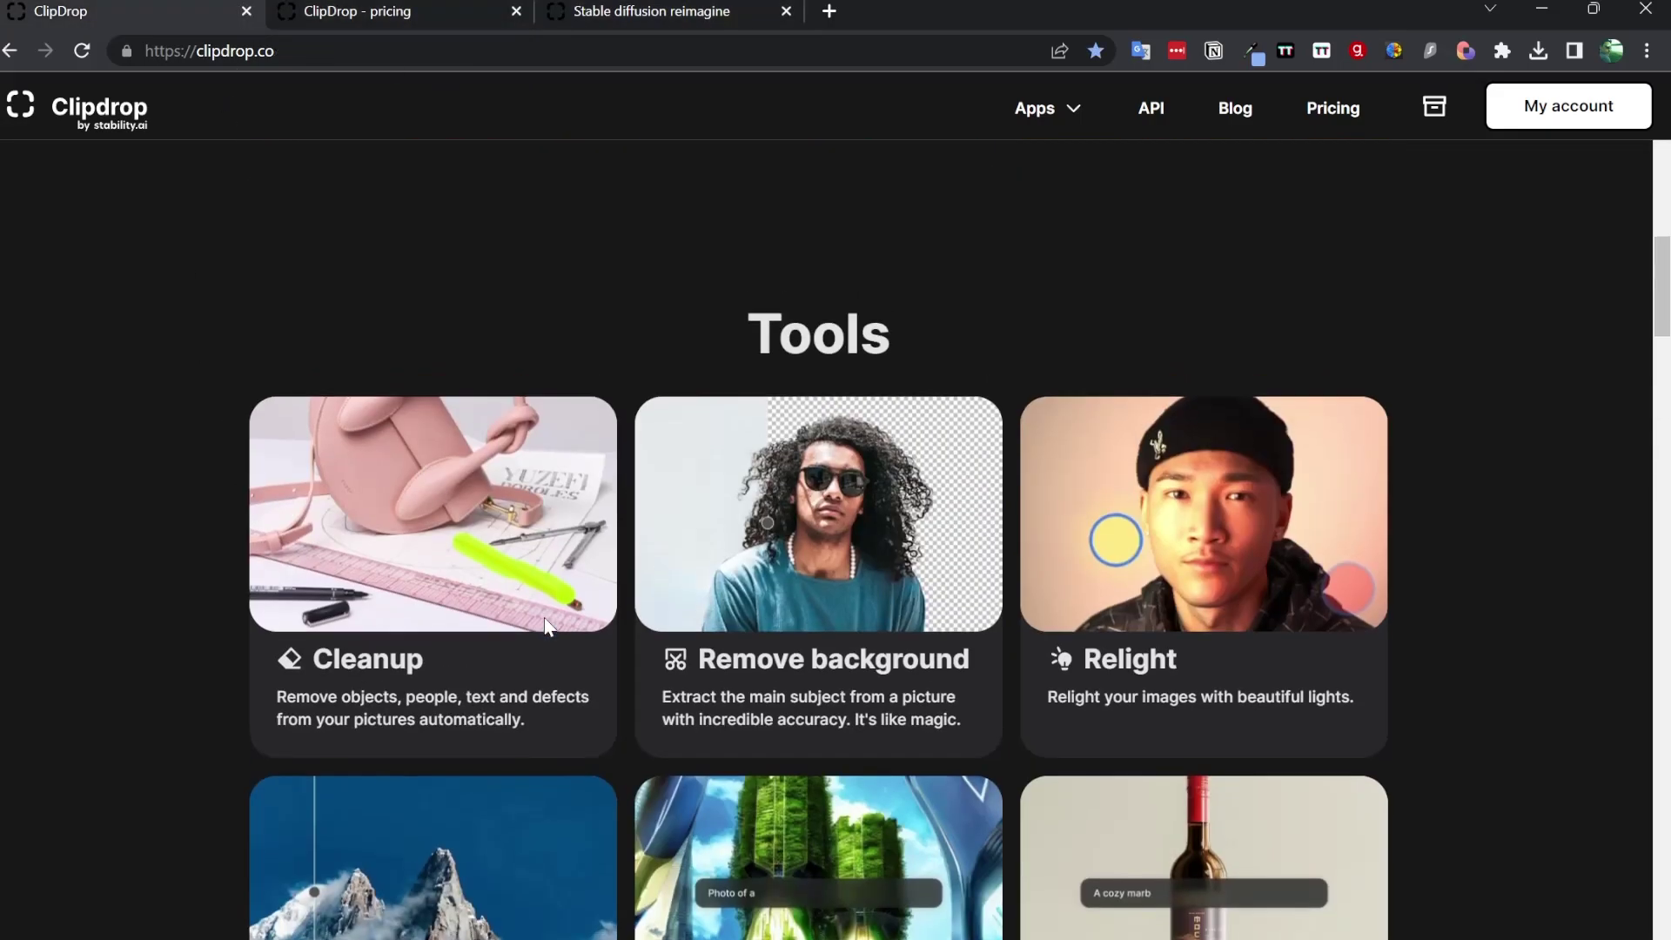
scroll(547, 625, down, 10)
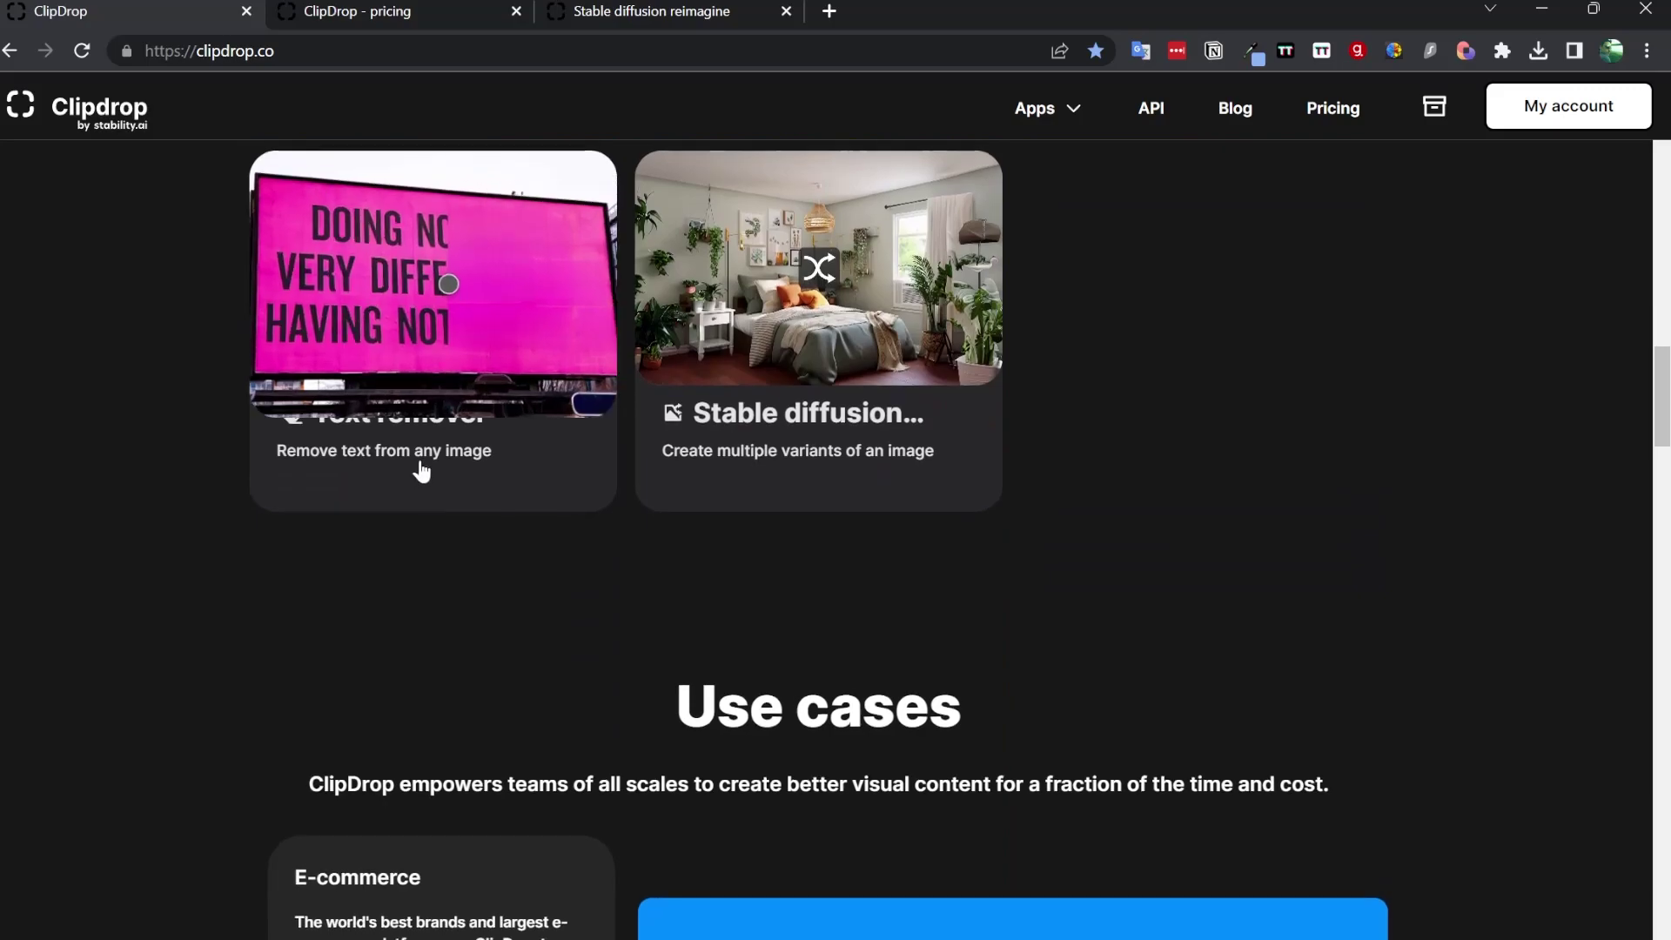
scroll(430, 407, up, 2)
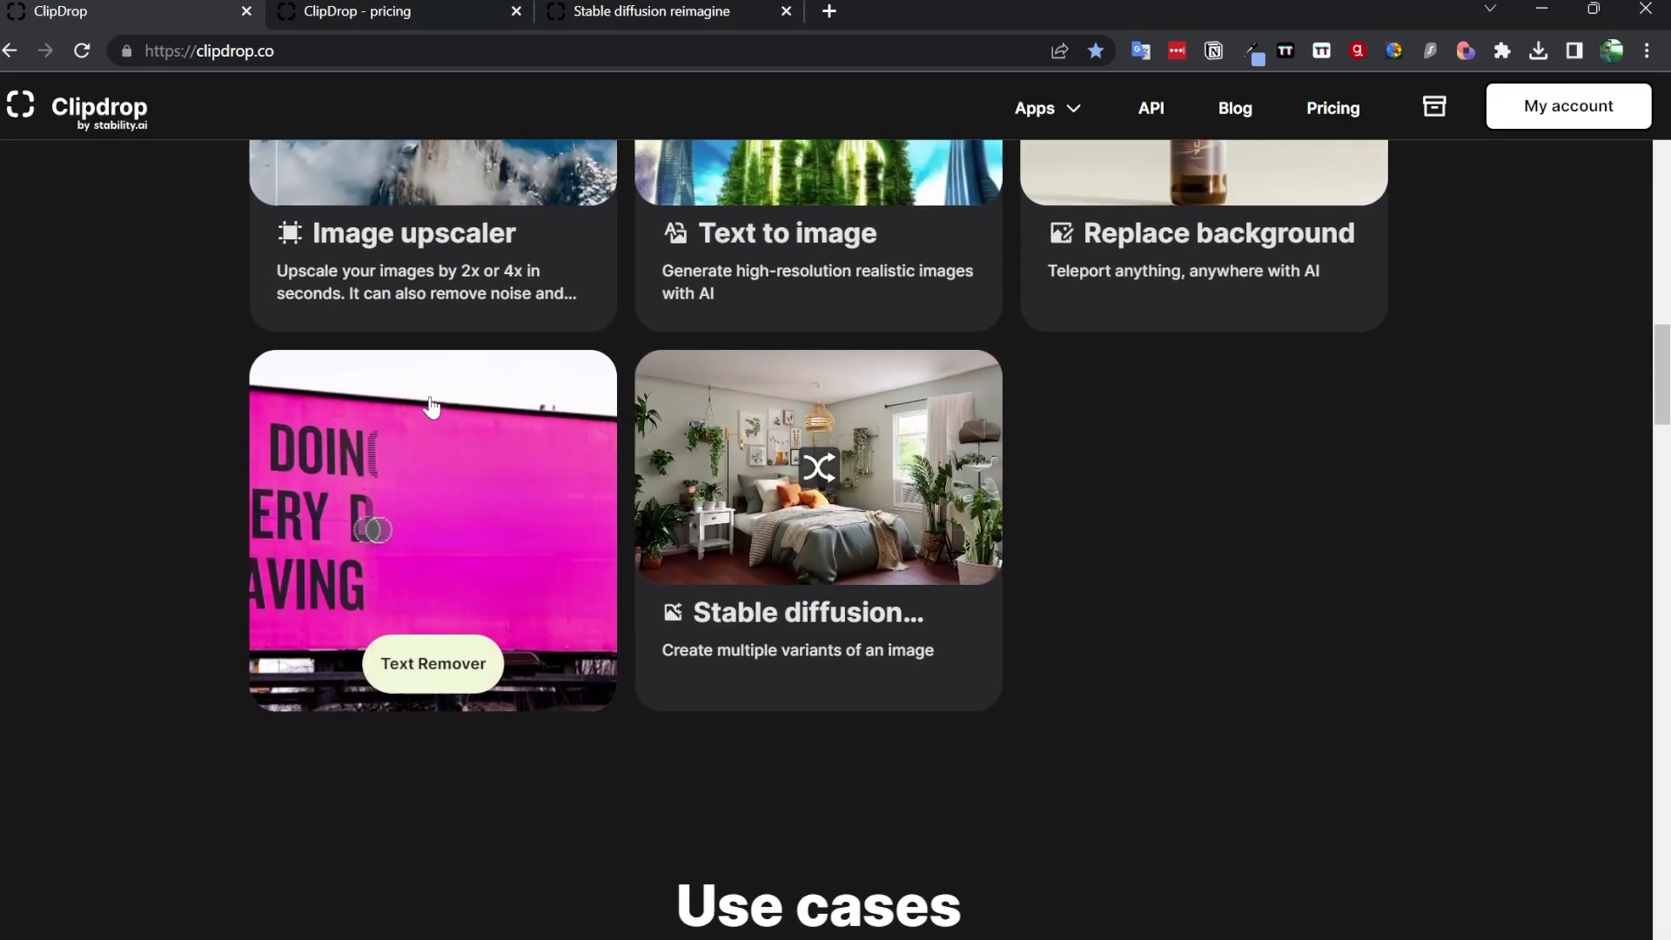
scroll(1094, 482, up, 4)
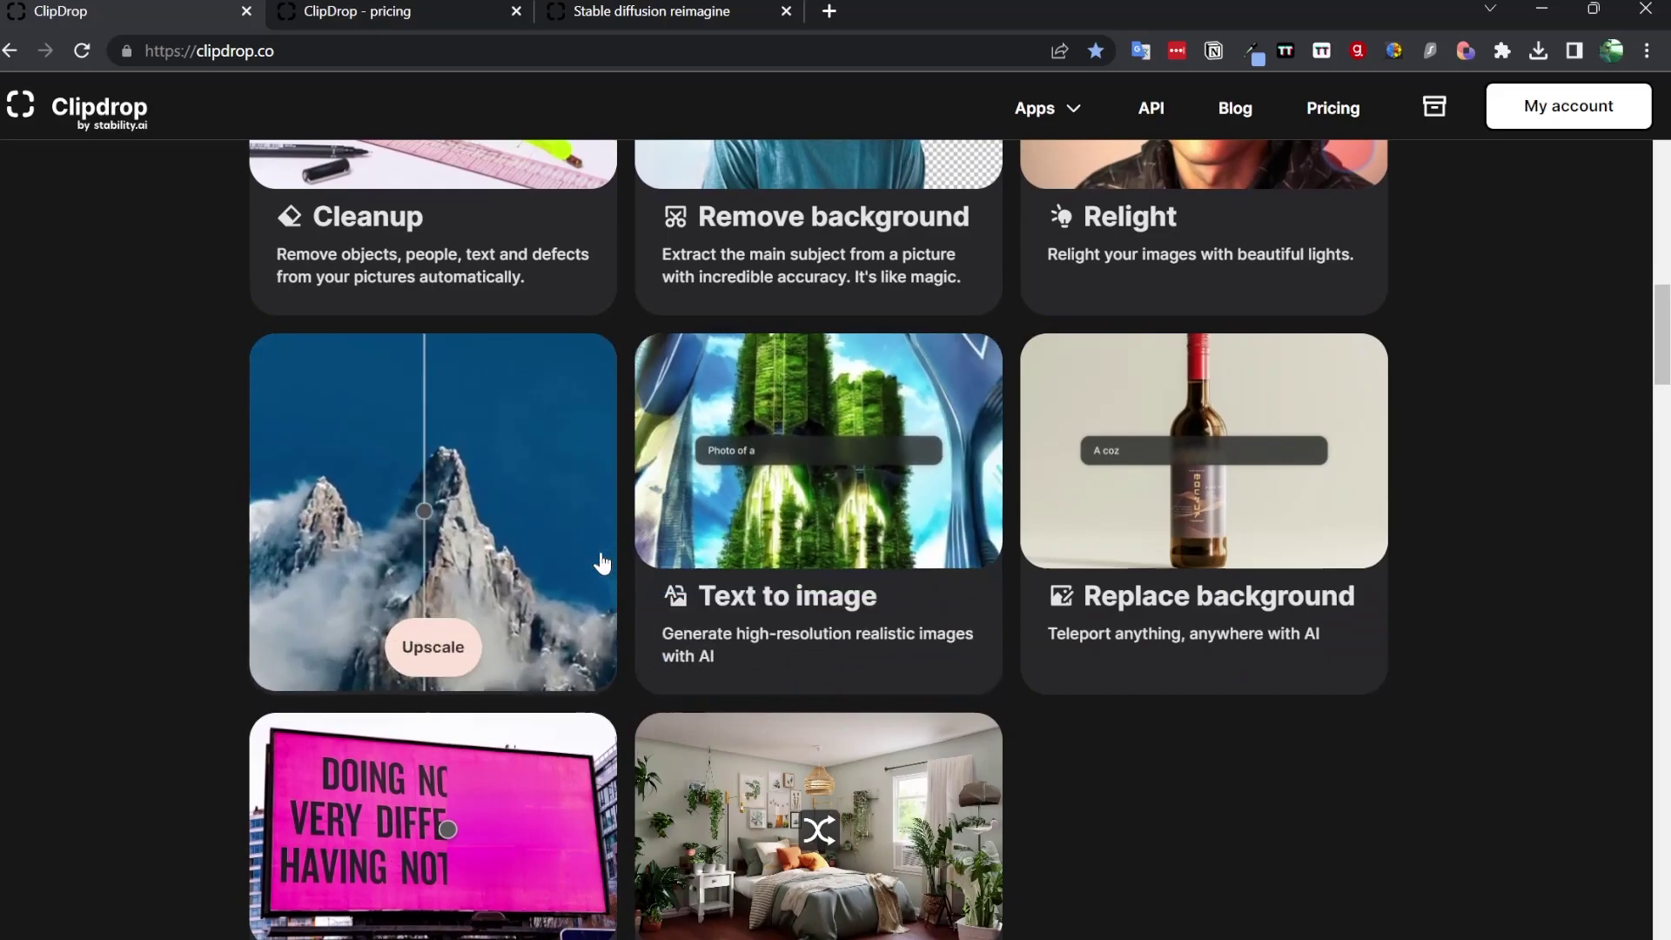
scroll(399, 436, up, 5)
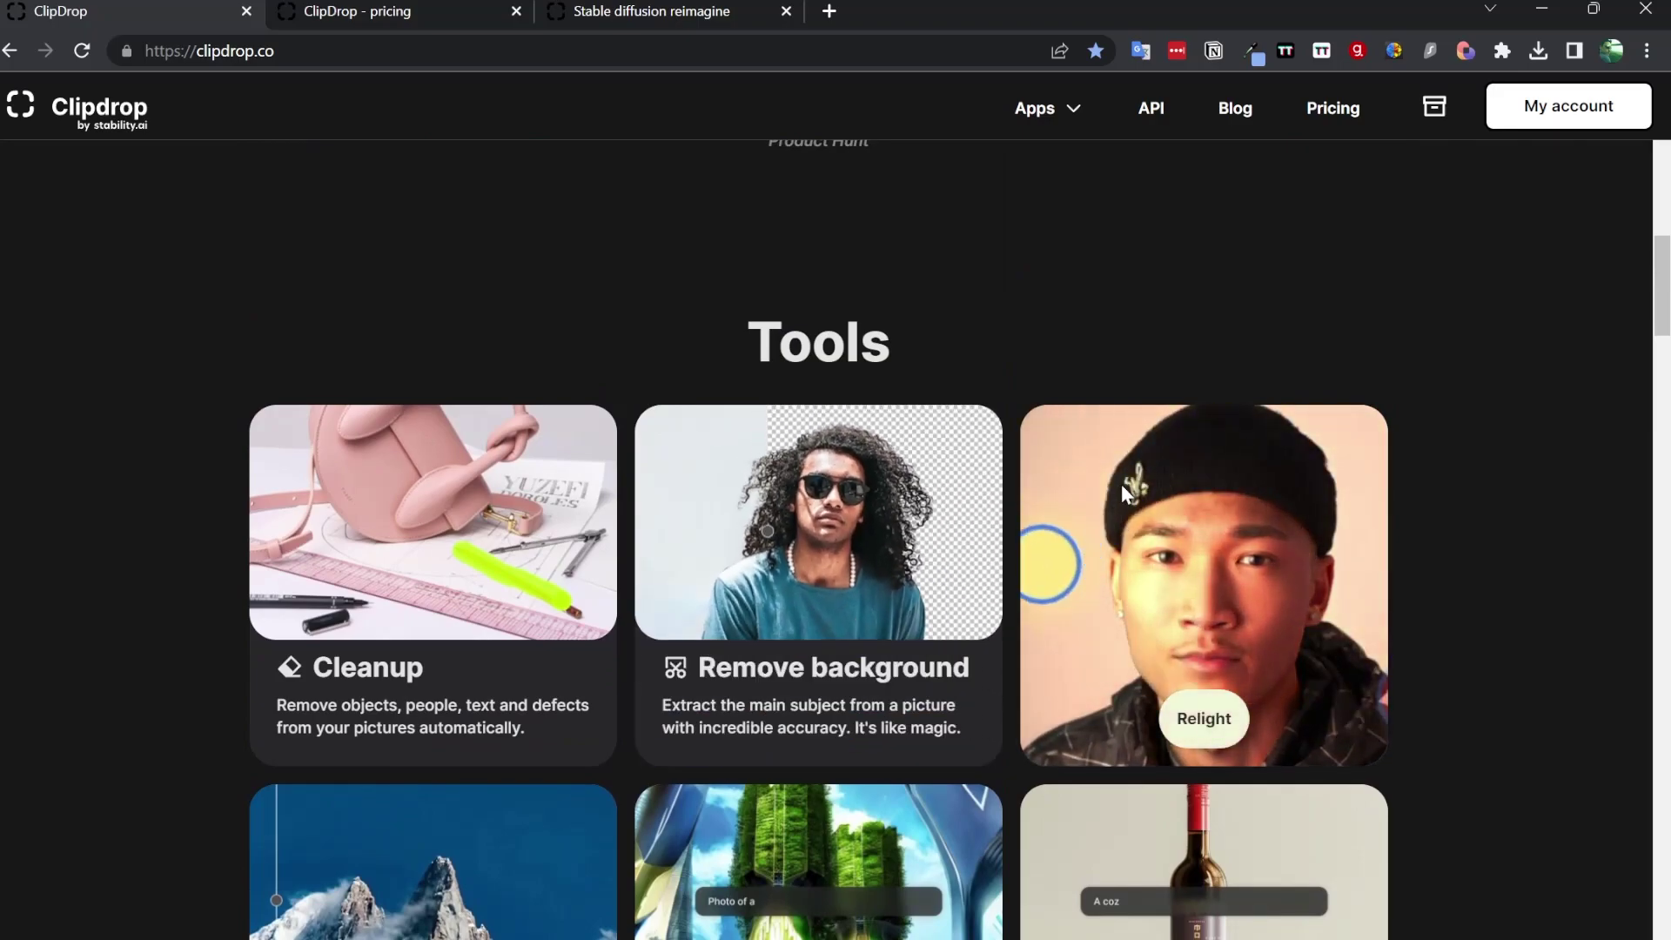
- Open the Relight tool in a new browser tab and the Remove background tool in the current one
middle_click(1140, 509)
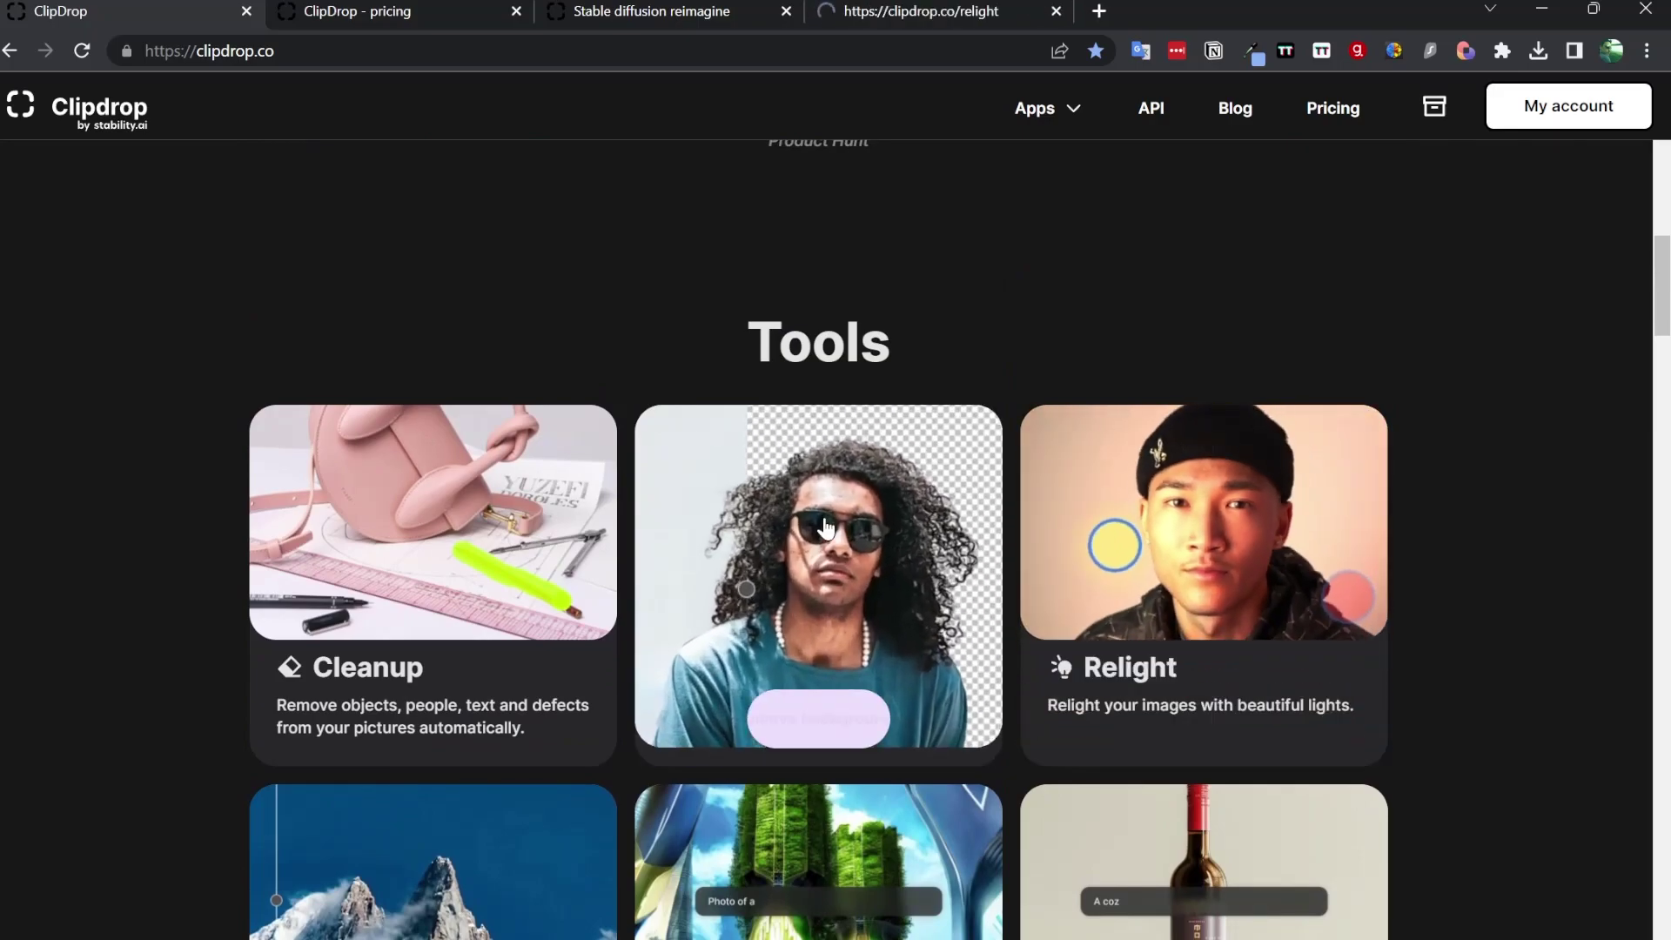
click(827, 529)
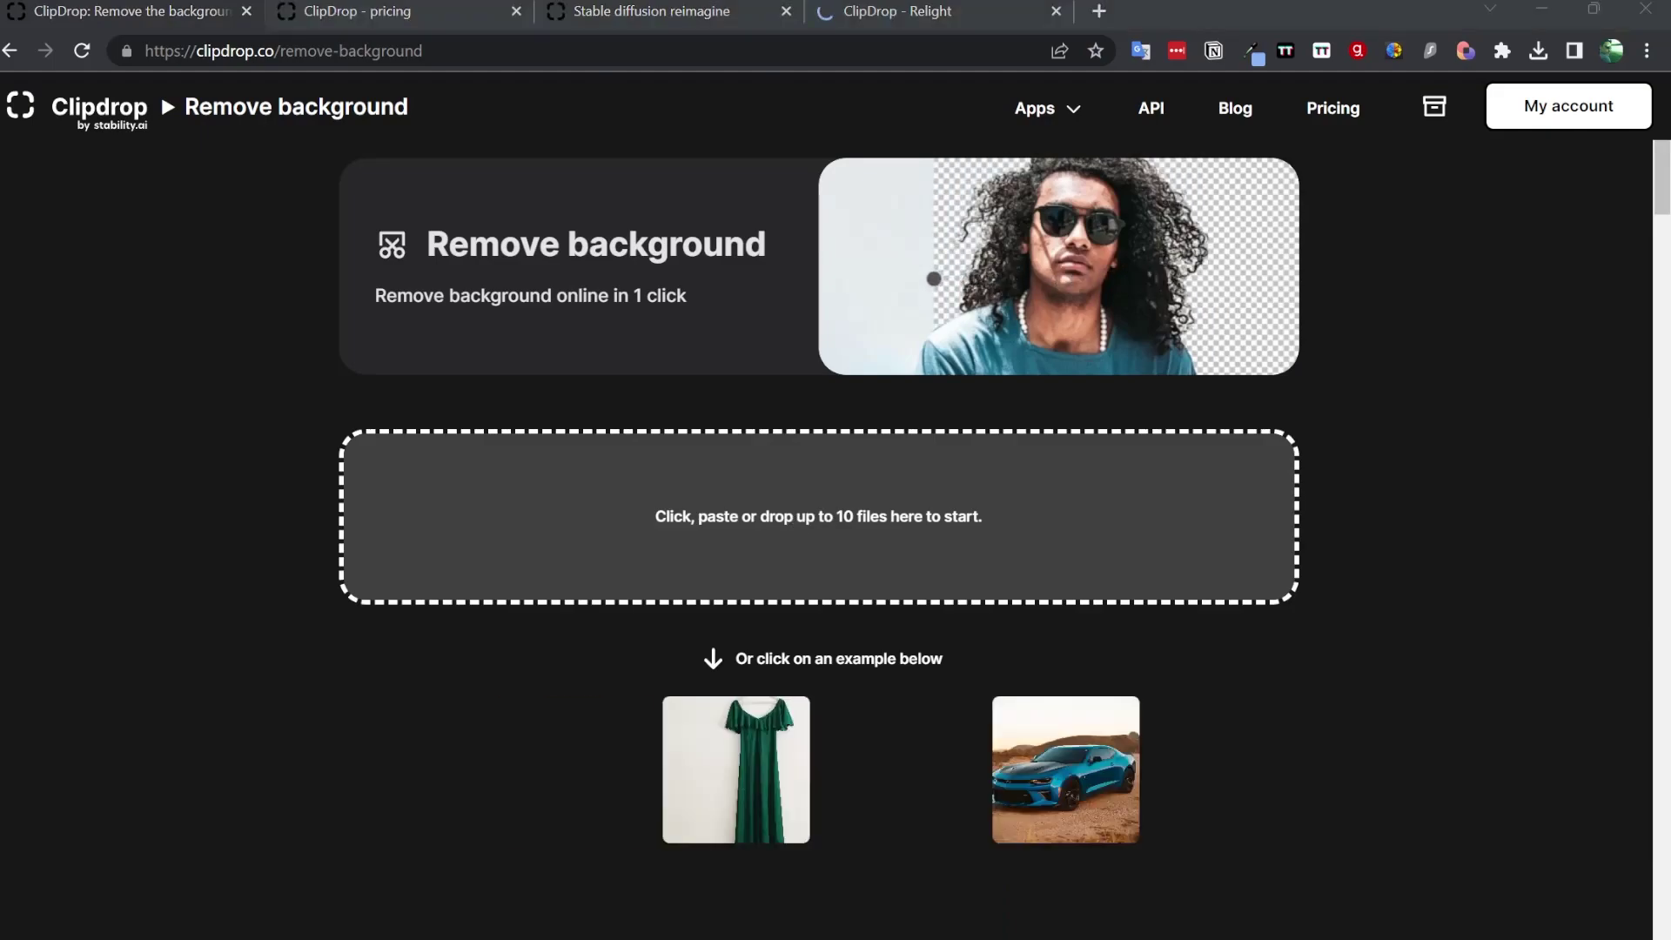
- Remove the background from the picture of two clocks on tomatoes and slide the comparison to show the whole cutout
scroll(1229, 724, down, 1)
key(ctrl+v)
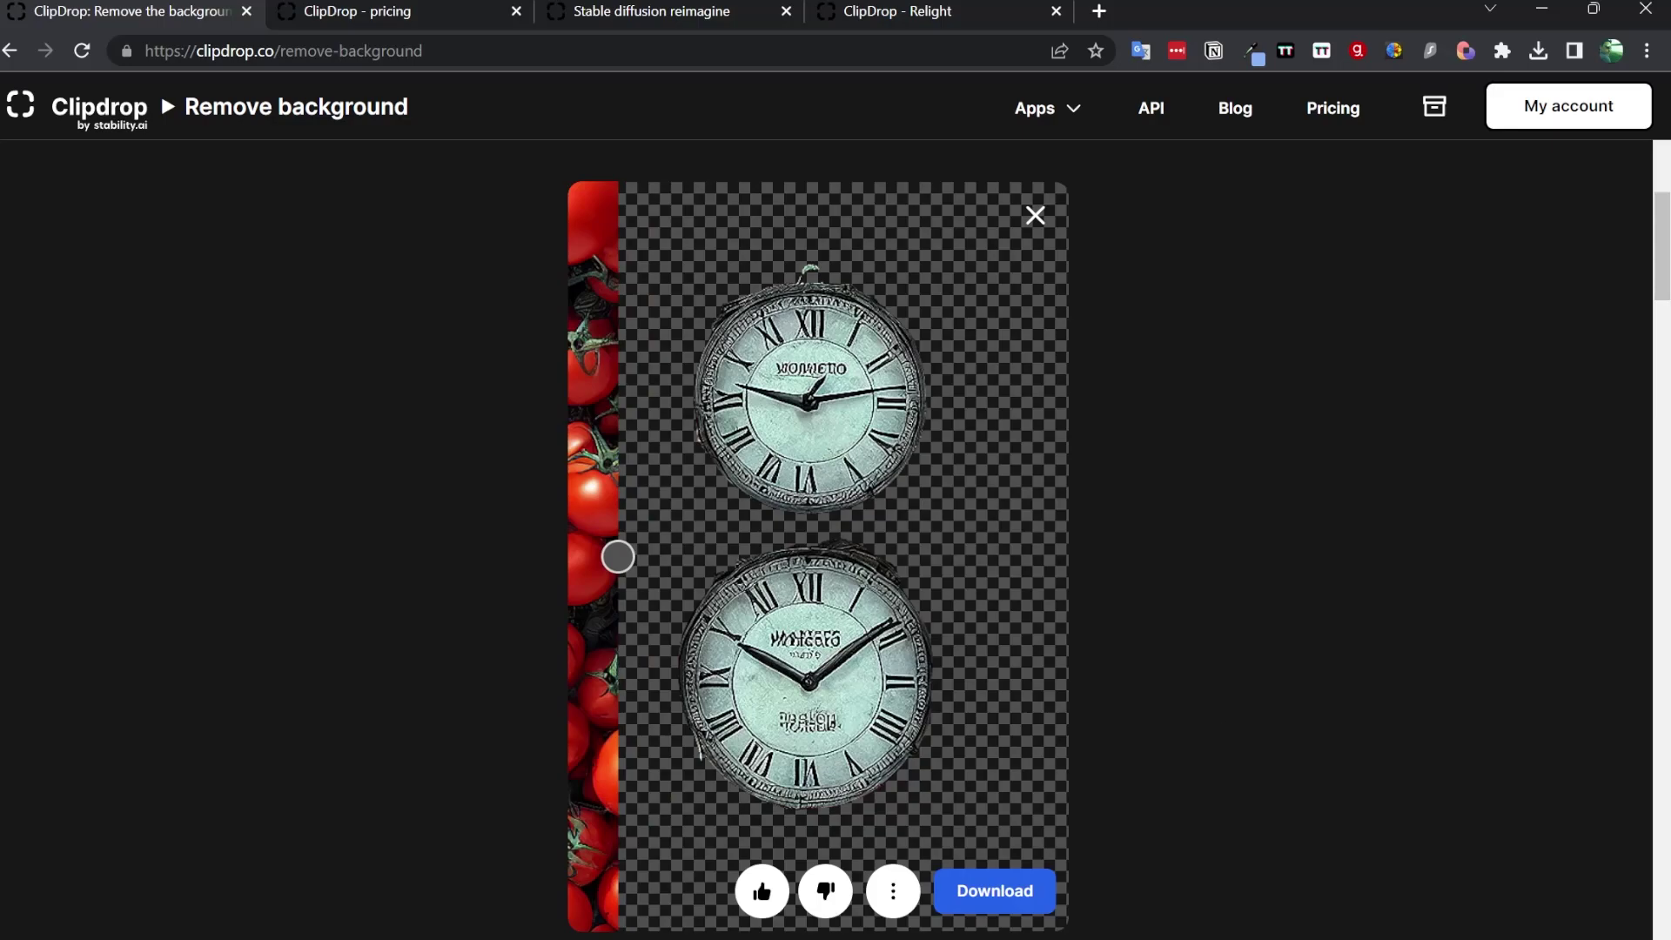
drag(617, 557, 568, 557)
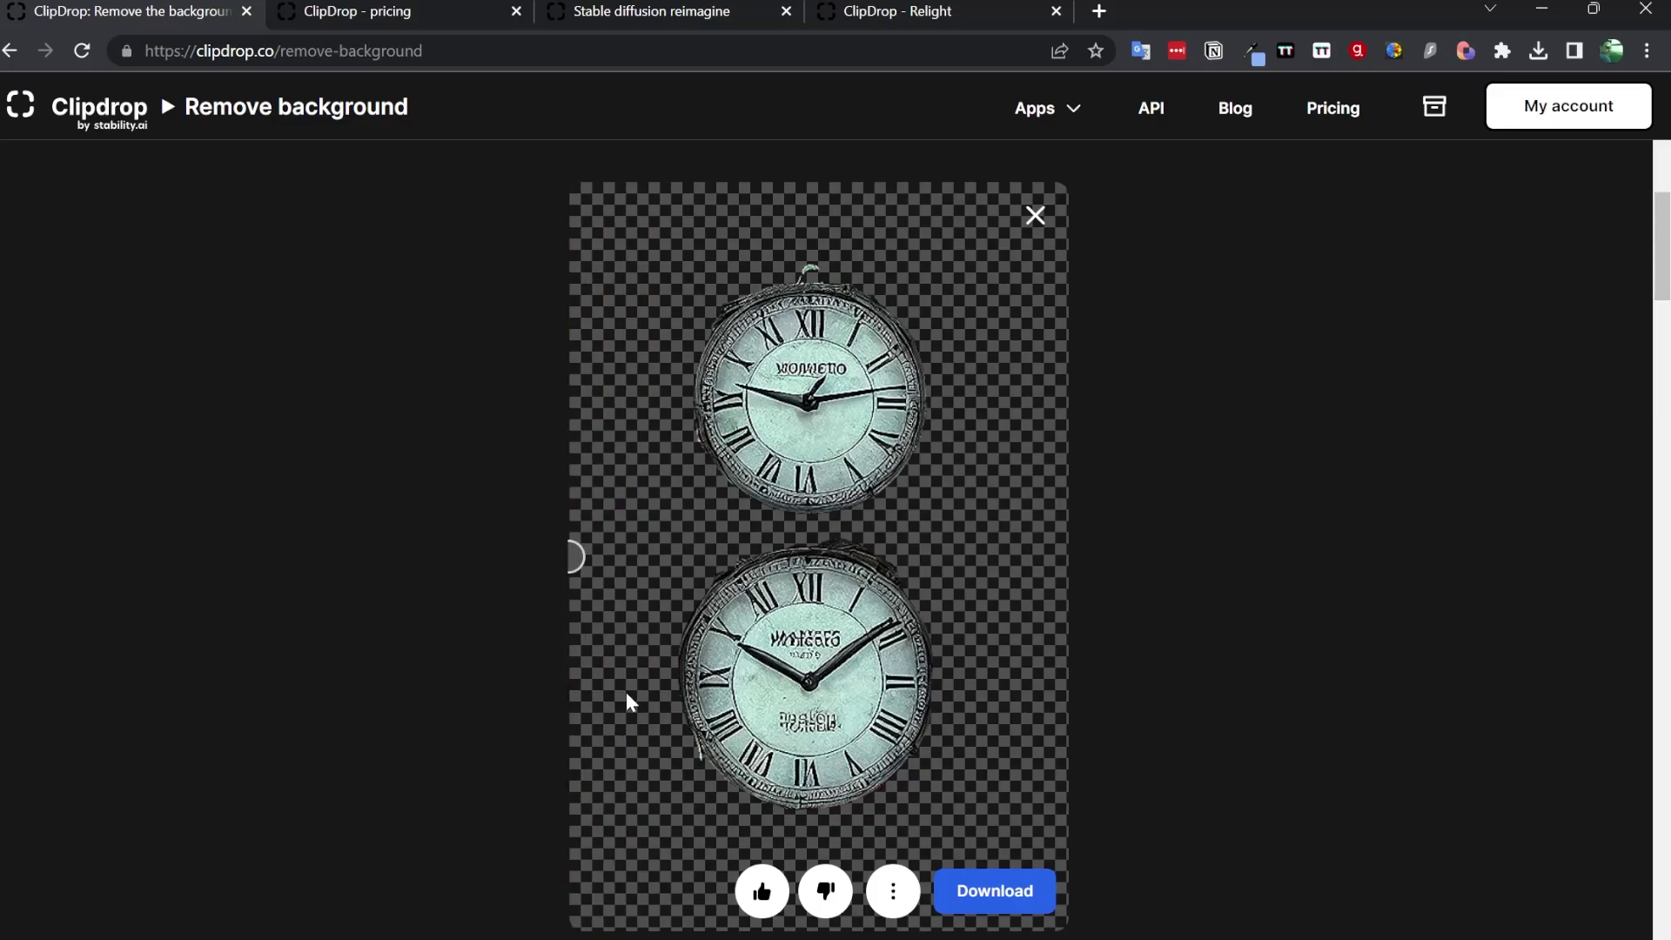
- Switch to the Relight tool and load the hourglass-in-the-desert picture into it
click(735, 10)
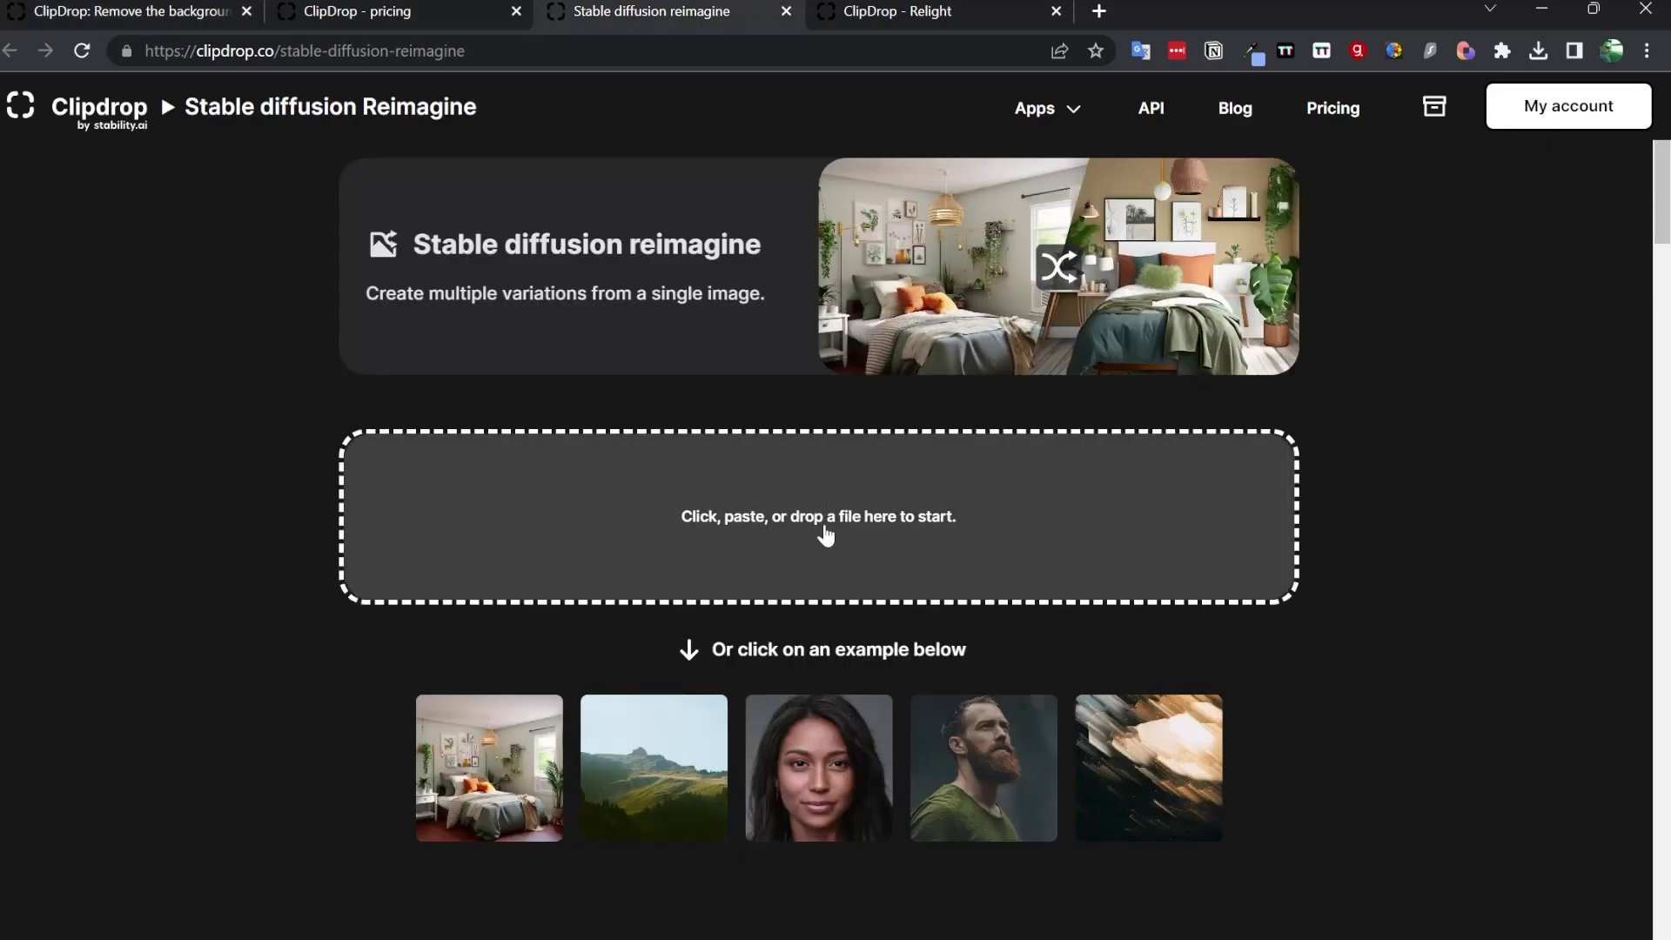
click(938, 9)
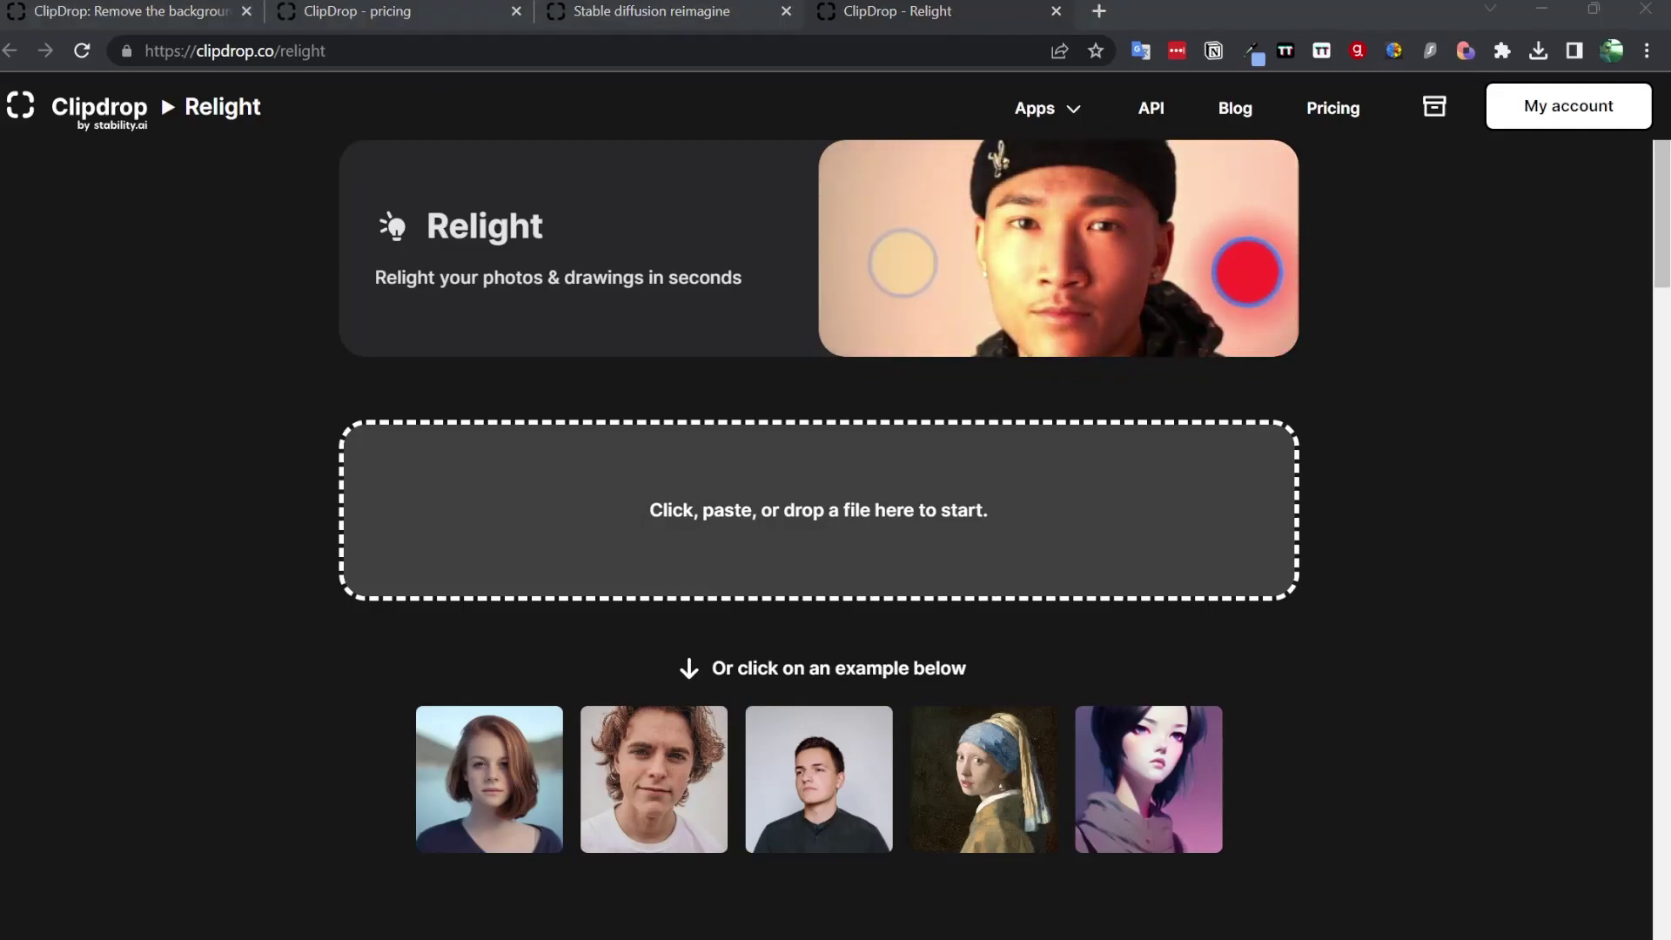
click(1084, 851)
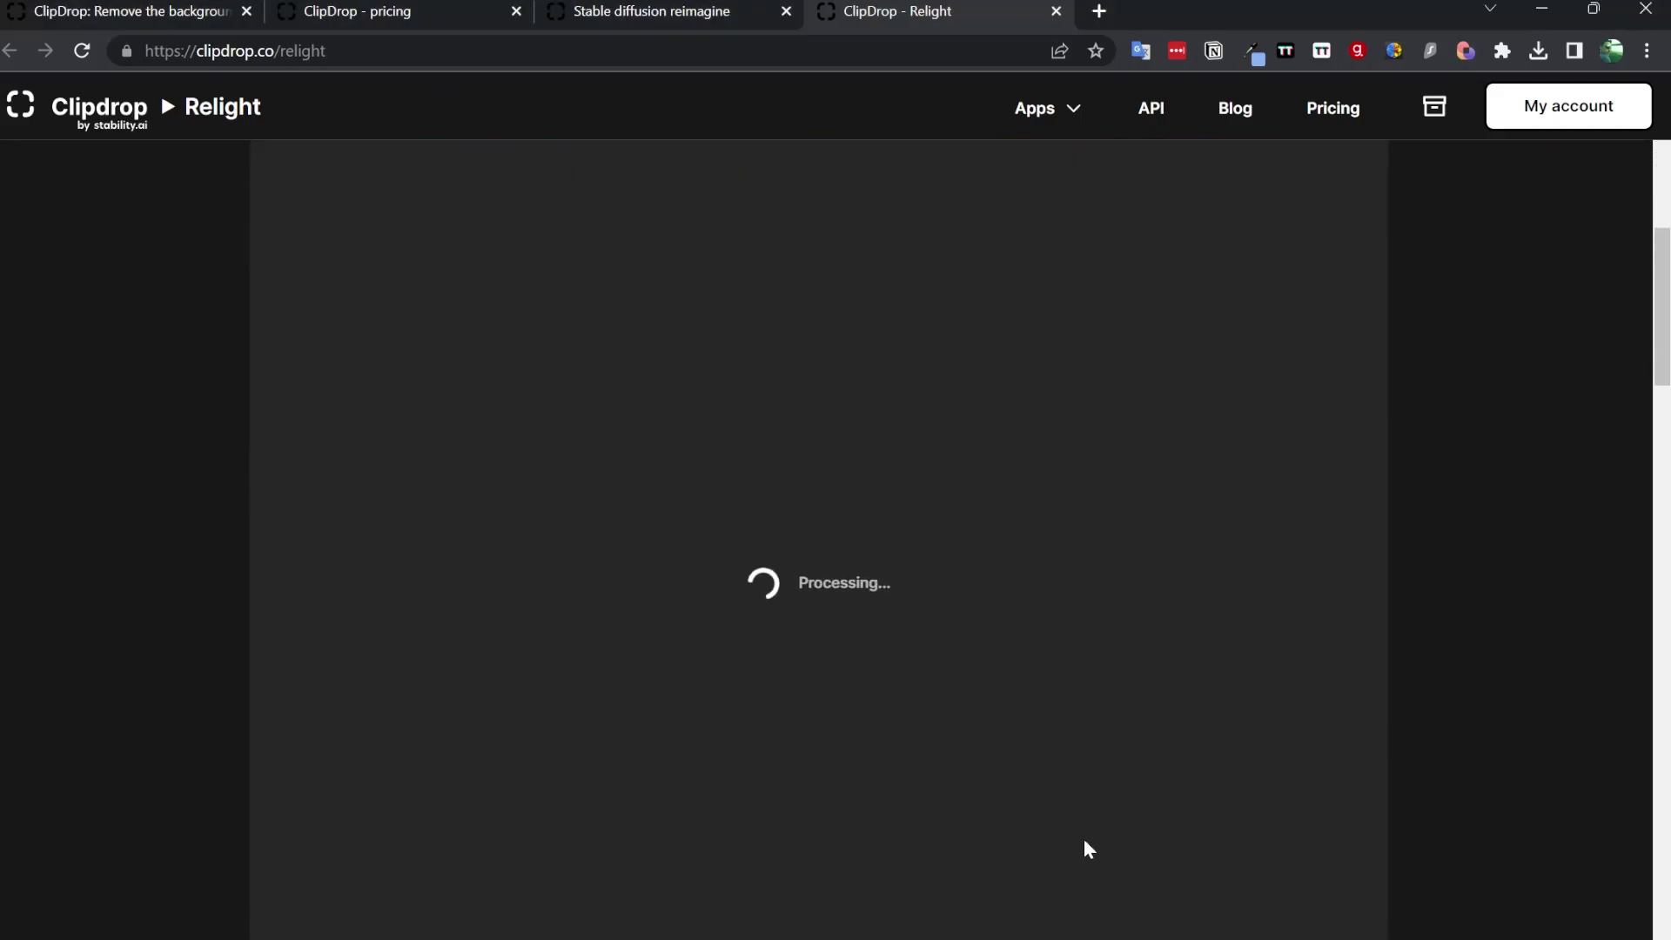
scroll(1222, 686, down, 1)
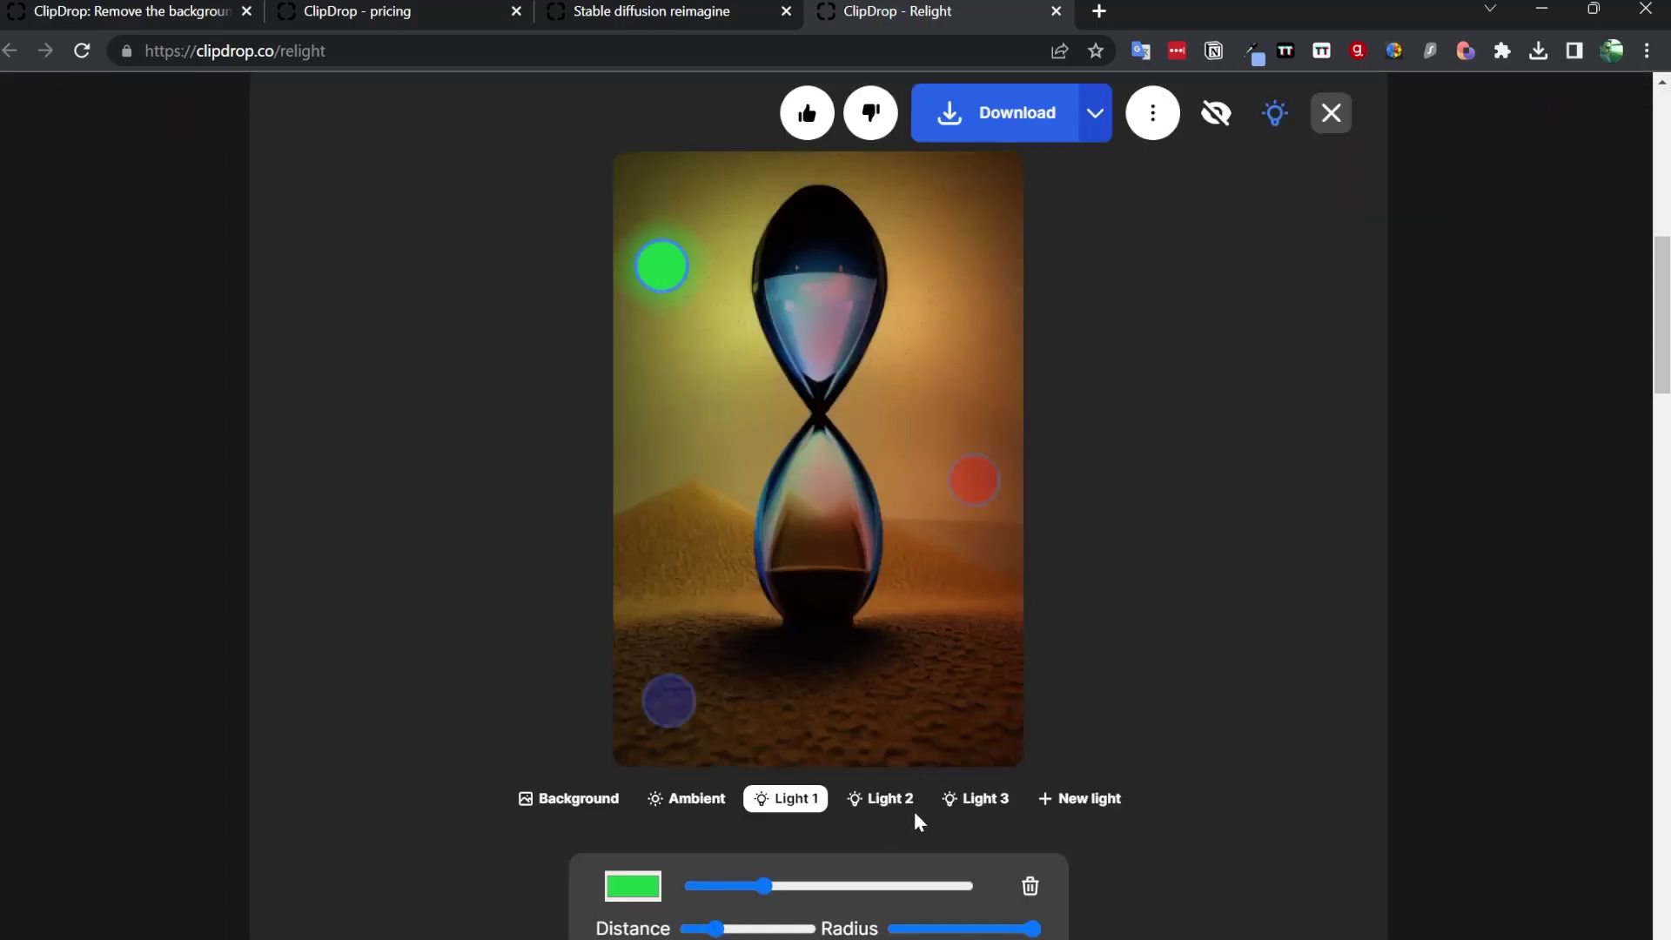
- Raise the intensity of the green Light 1 and reposition it to the left of the hourglass's upper bulb
click(893, 799)
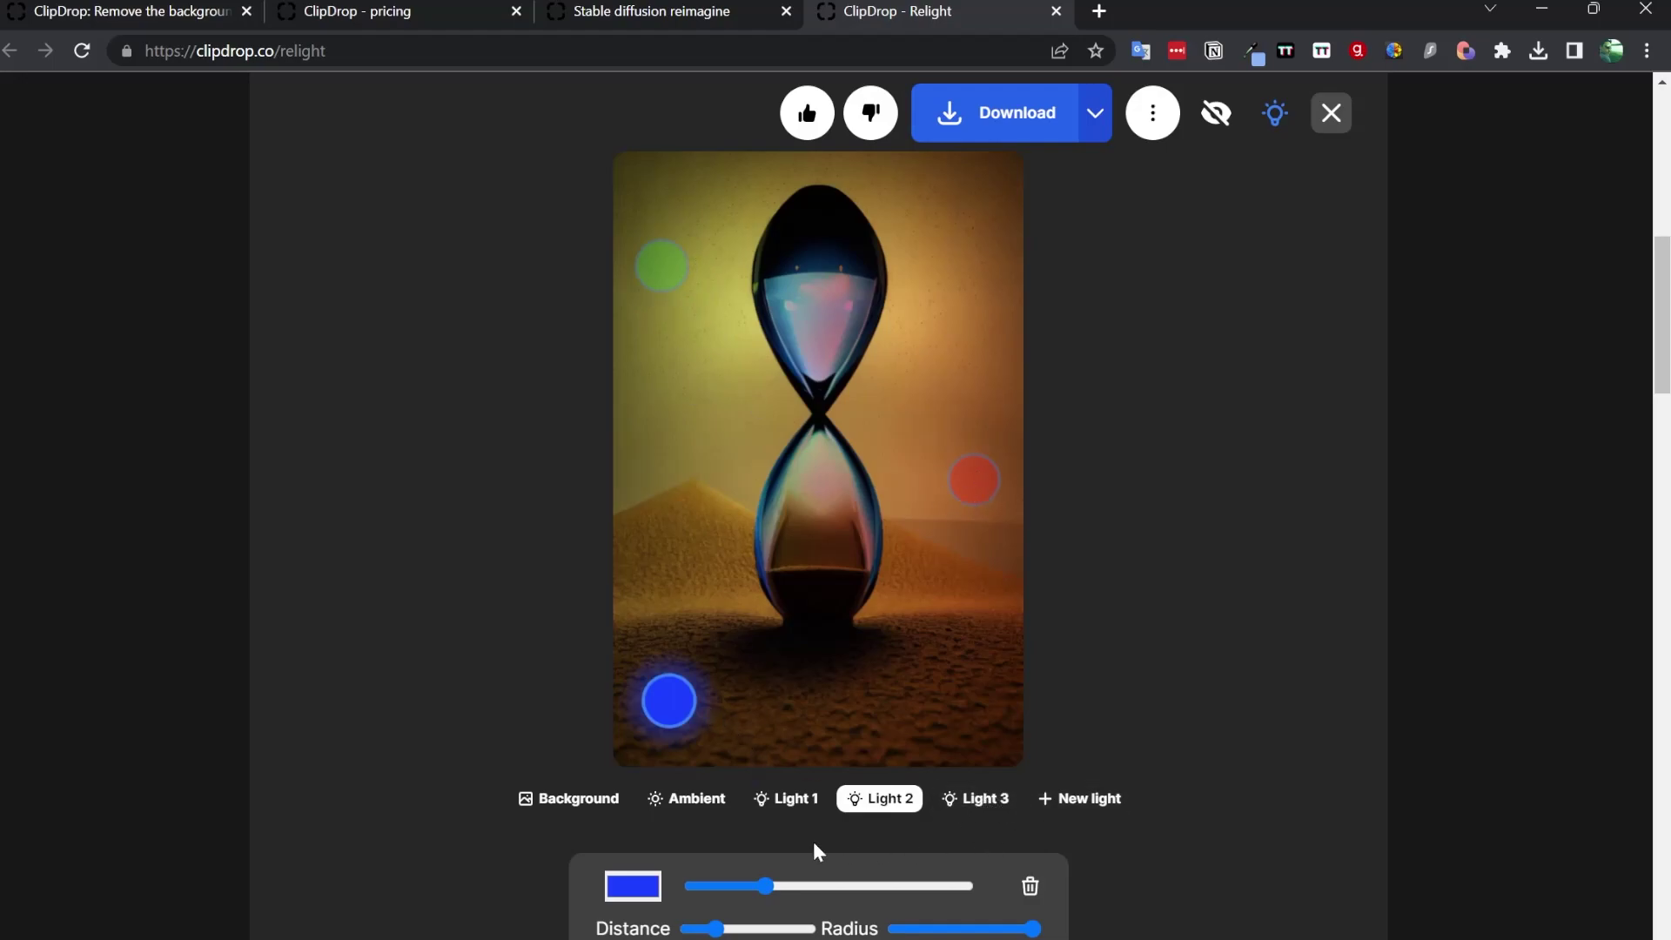
click(783, 799)
mouse_move(671, 253)
mouse_down()
mouse_move(739, 421)
mouse_move(828, 310)
mouse_move(889, 388)
mouse_move(741, 418)
mouse_move(684, 341)
mouse_move(828, 402)
mouse_move(947, 280)
mouse_move(819, 346)
mouse_move(677, 298)
mouse_up()
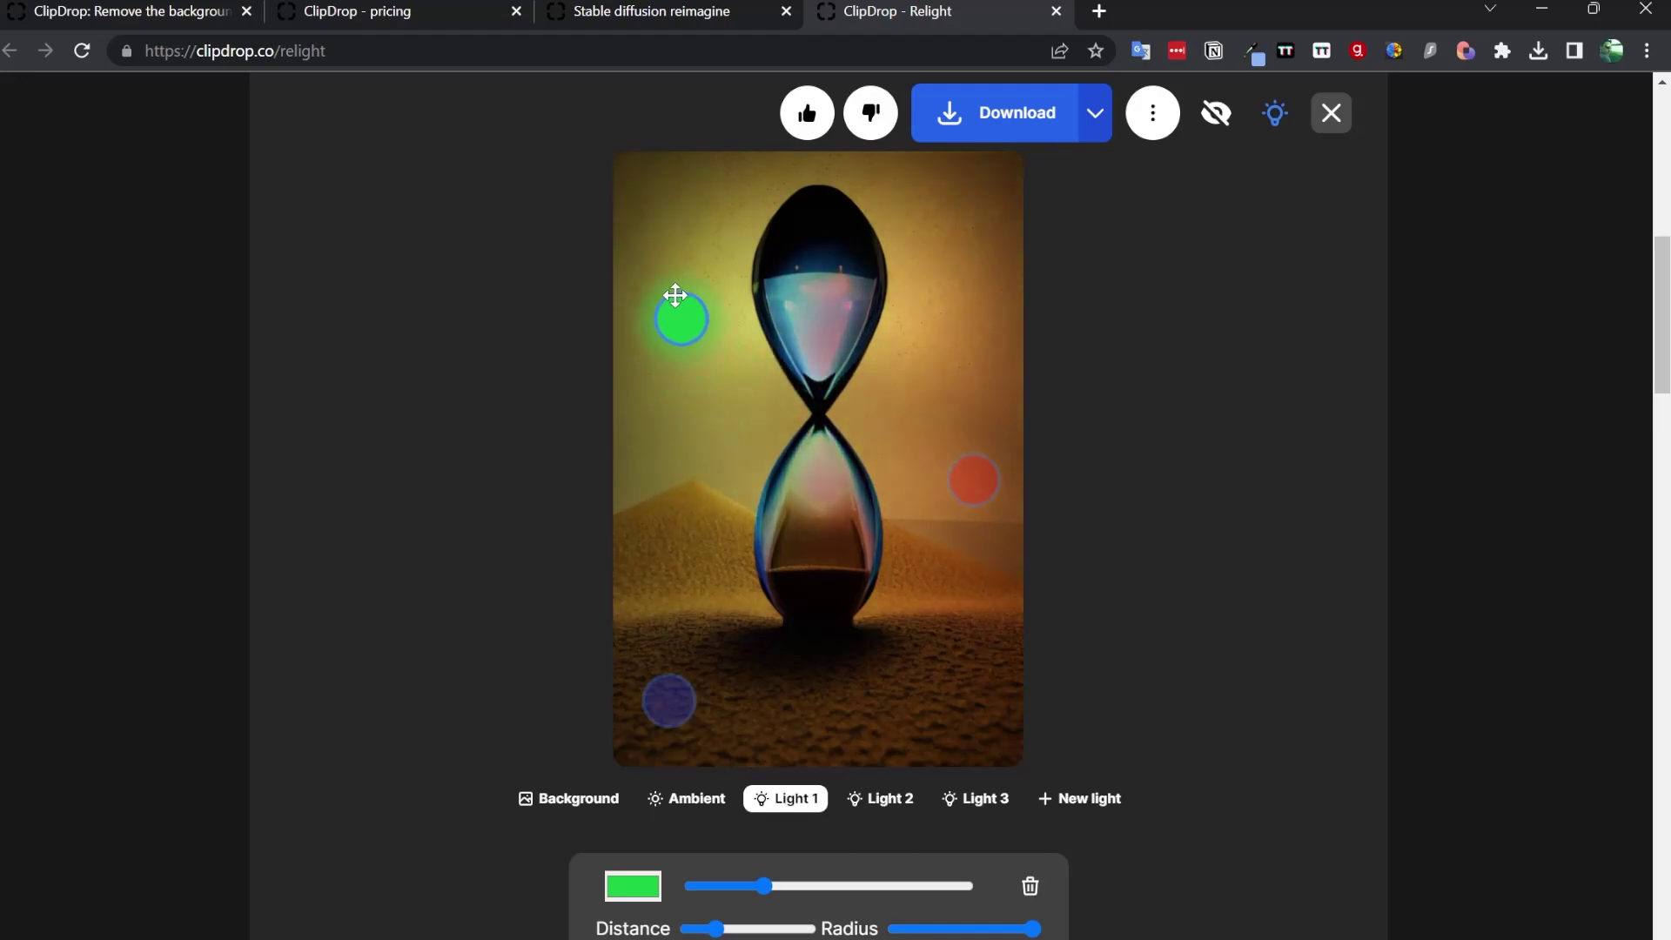
drag(770, 884, 871, 900)
mouse_move(676, 293)
mouse_down()
mouse_move(690, 416)
mouse_move(689, 359)
mouse_up()
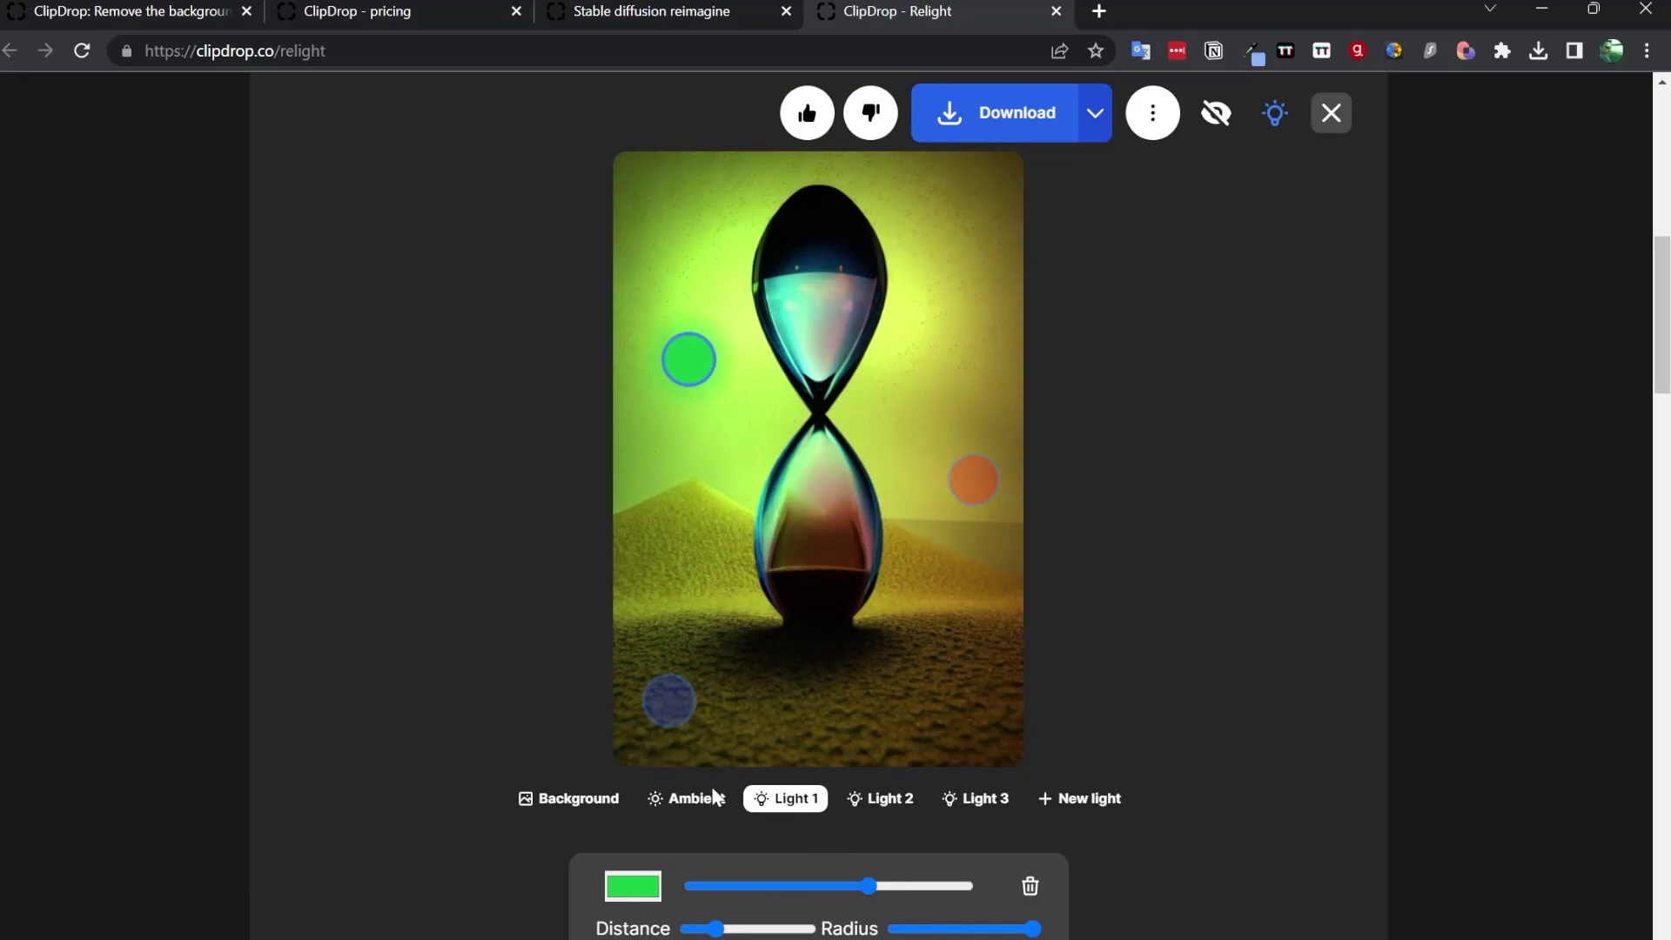
mouse_move(664, 335)
mouse_down()
mouse_move(698, 403)
mouse_move(692, 257)
mouse_up()
- Increase Light 1's distance, reduce its radius to nearly the minimum and change its colour to blue
mouse_move(732, 930)
mouse_down()
mouse_move(799, 933)
mouse_move(749, 931)
mouse_move(770, 930)
mouse_up()
drag(1028, 930, 912, 930)
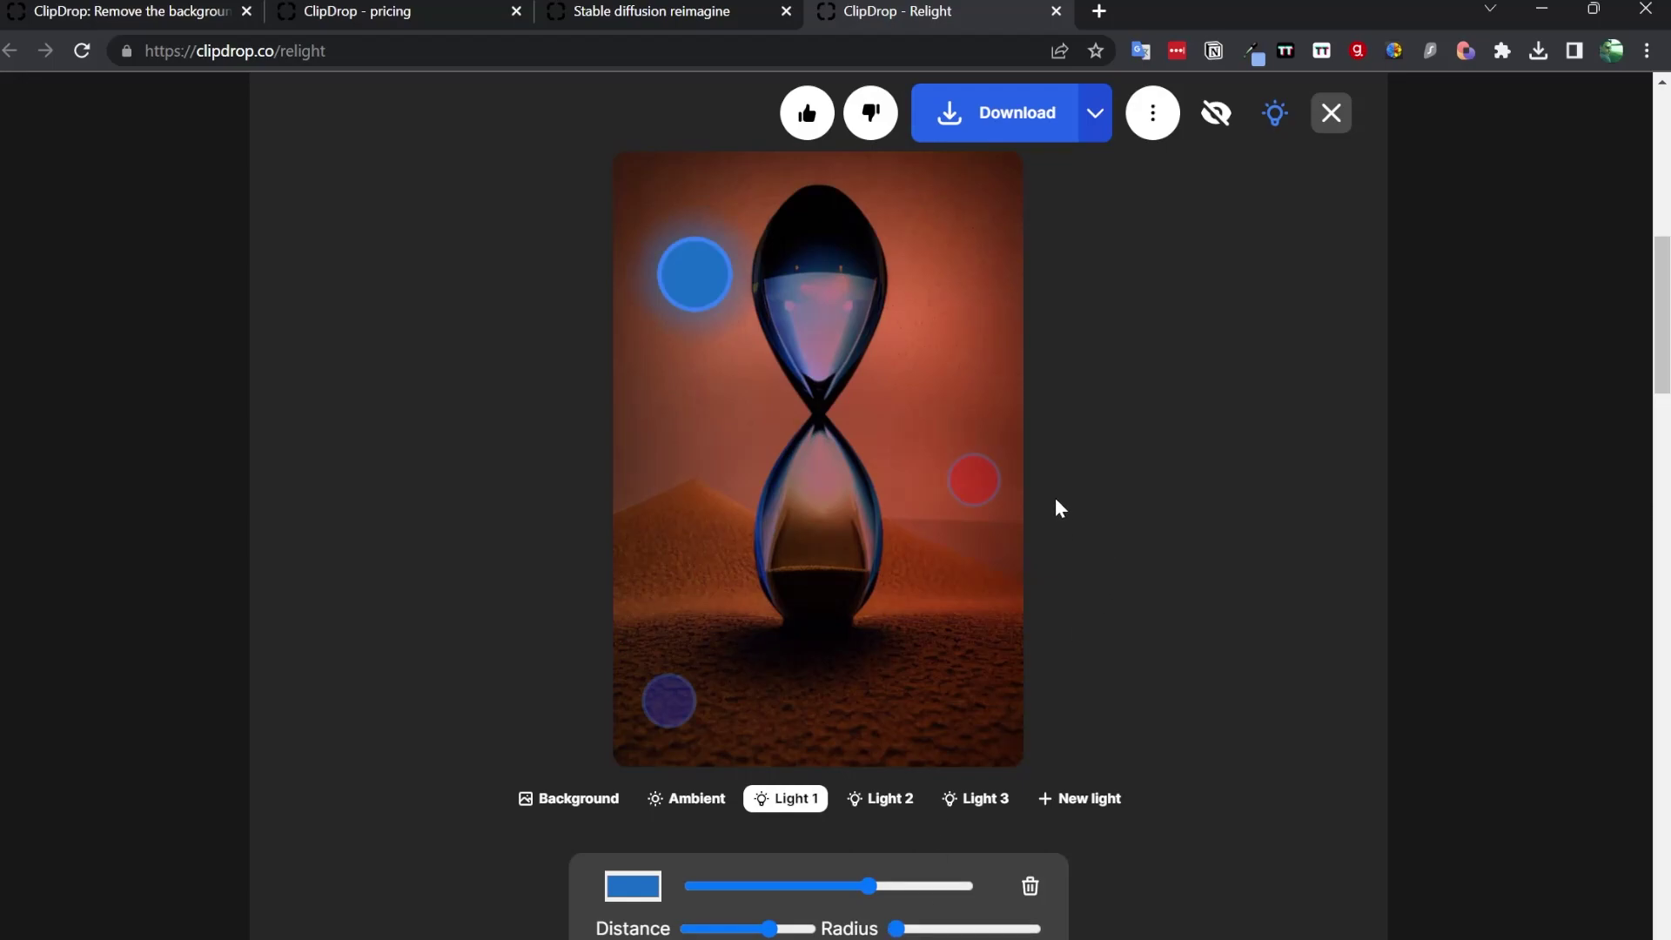
- Select the blue Light 2 near the picture's lower-left corner and examine its colour, intensity, distance and radius settings
click(689, 705)
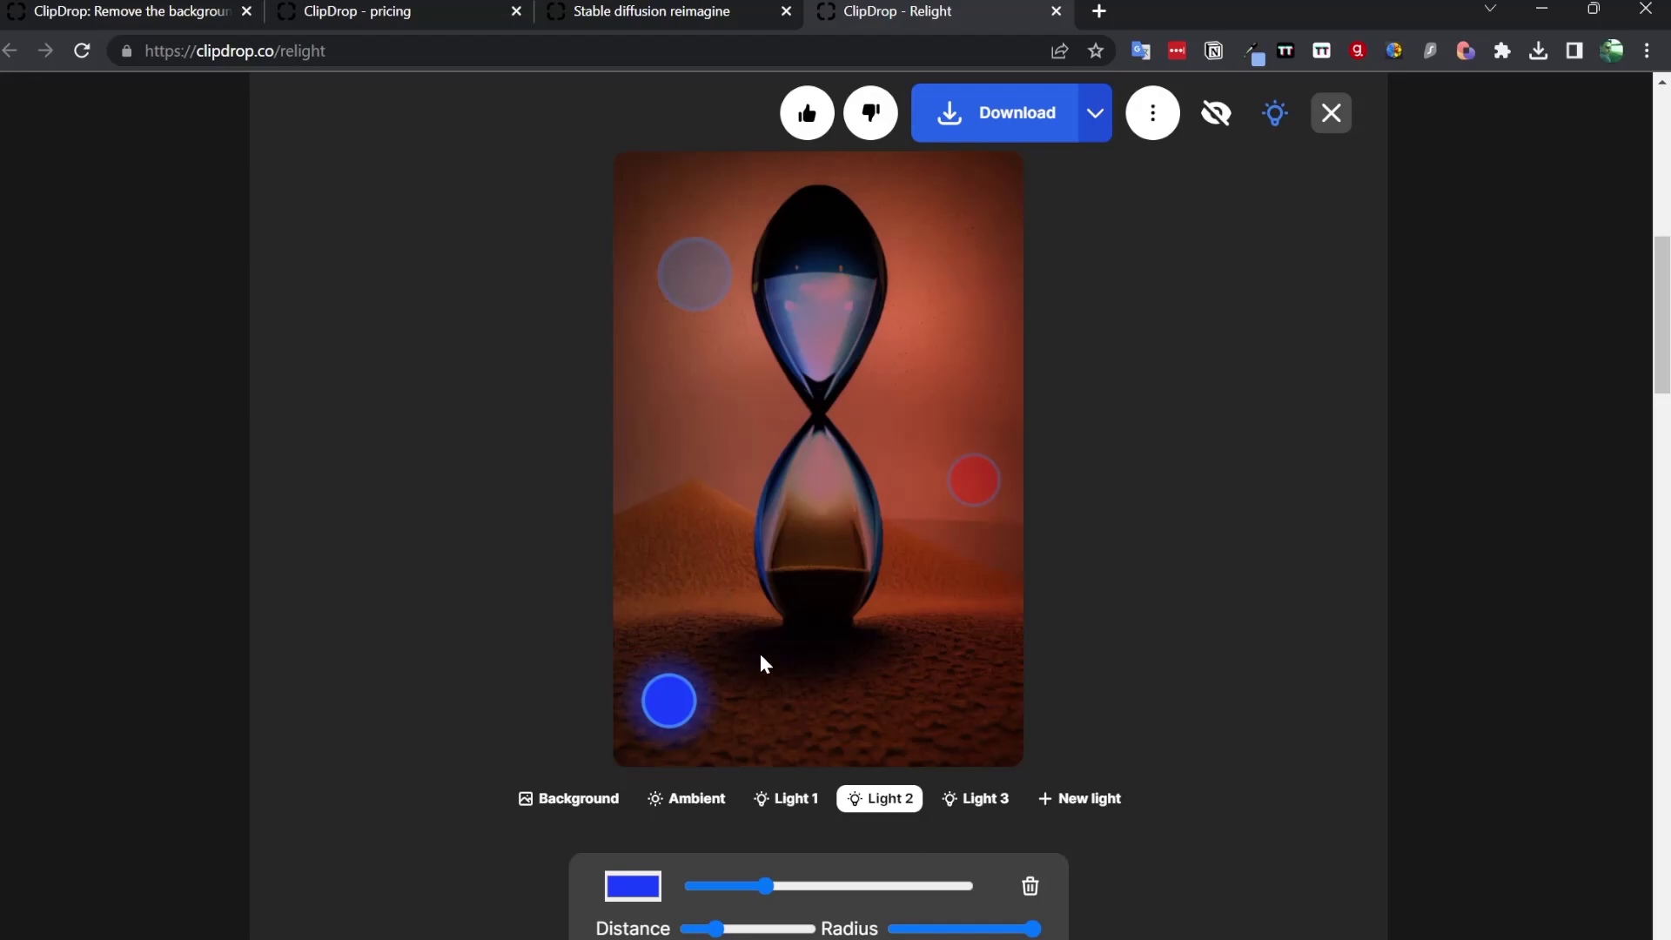
scroll(810, 644, down, 5)
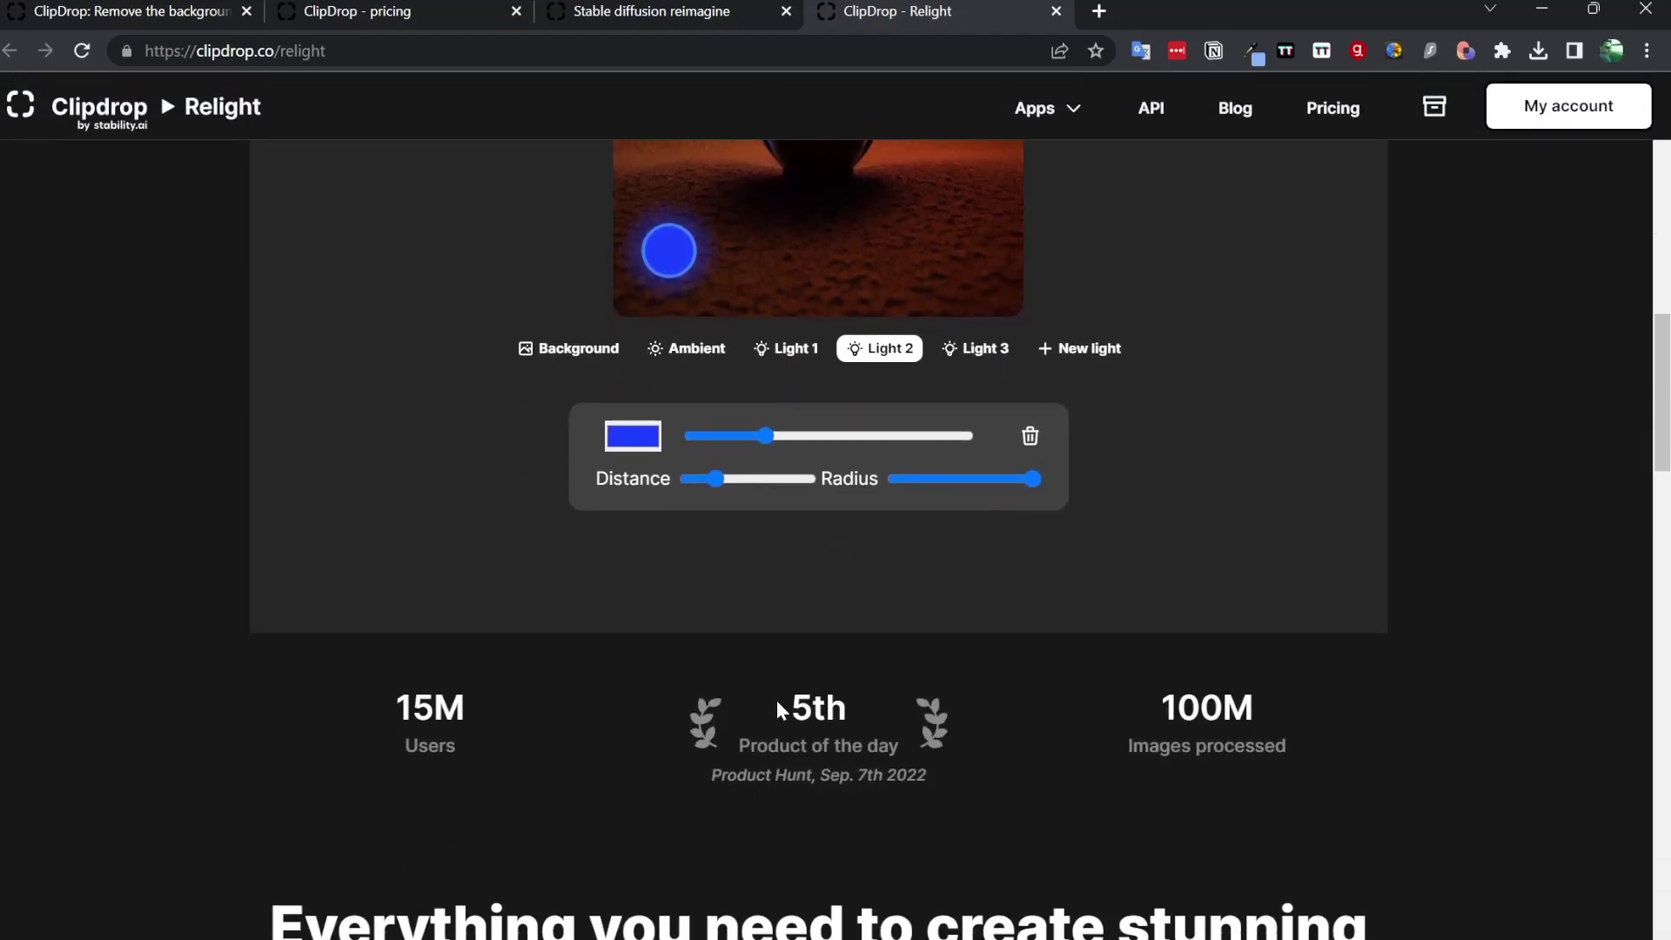
click(954, 794)
scroll(702, 187, up, 1)
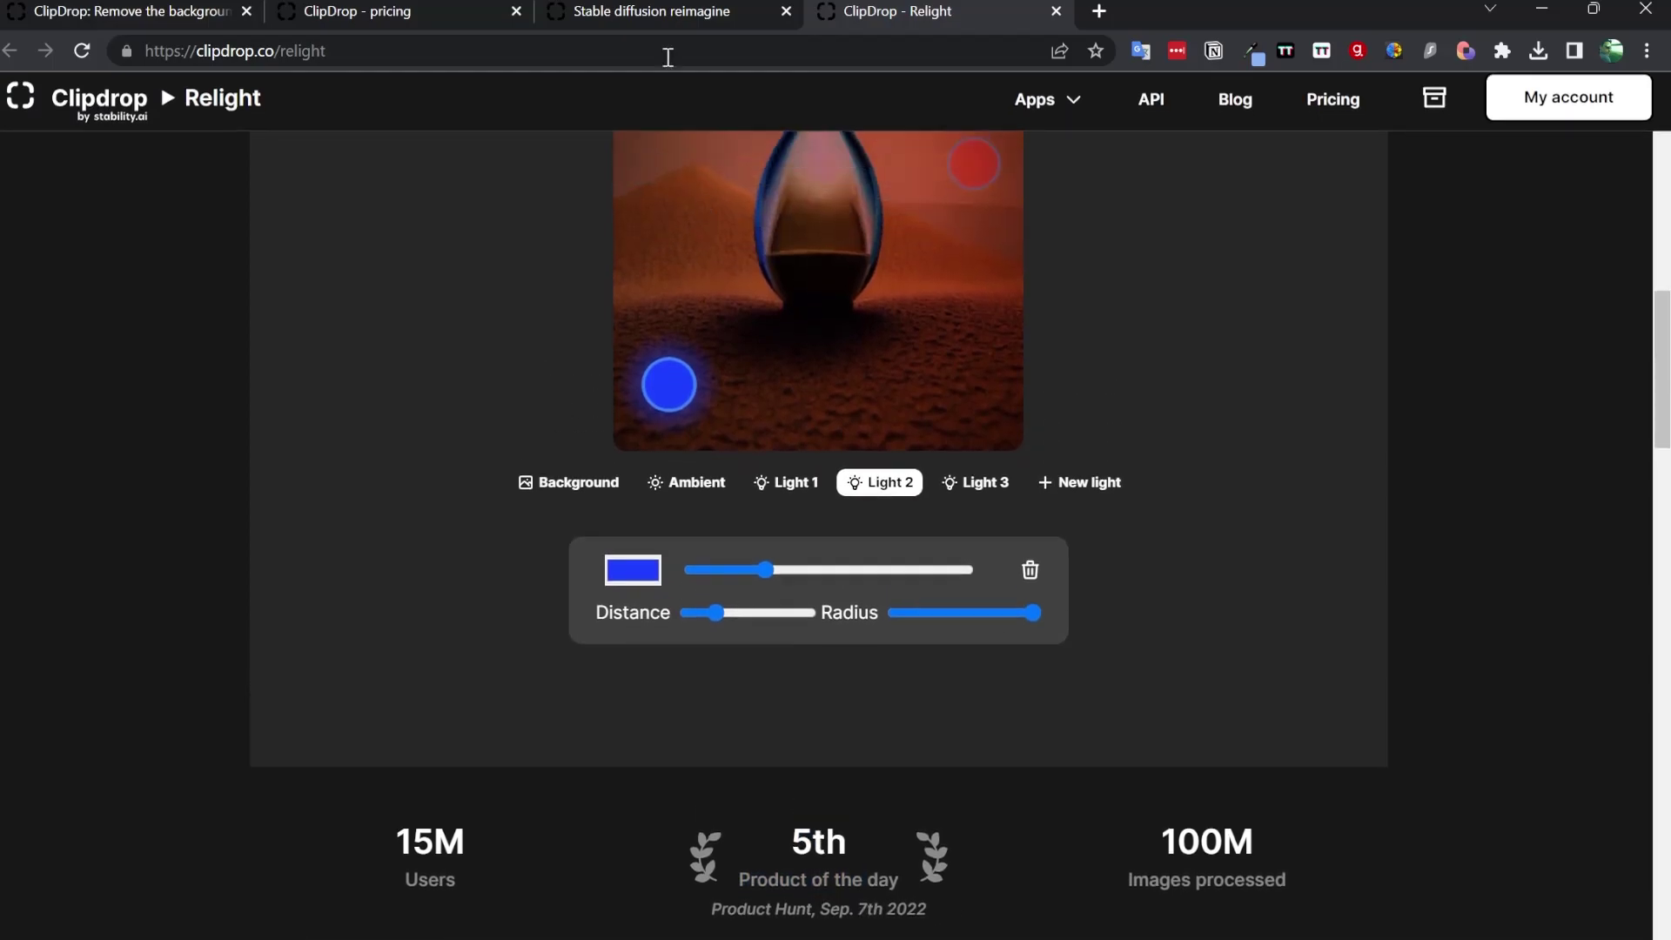
- Return to the Stable diffusion Reimagine page and look over its example variations, questions and the cards of the other tools
key(ctrl+shift+Tab)
scroll(692, 576, down, 2)
scroll(692, 576, down, 15)
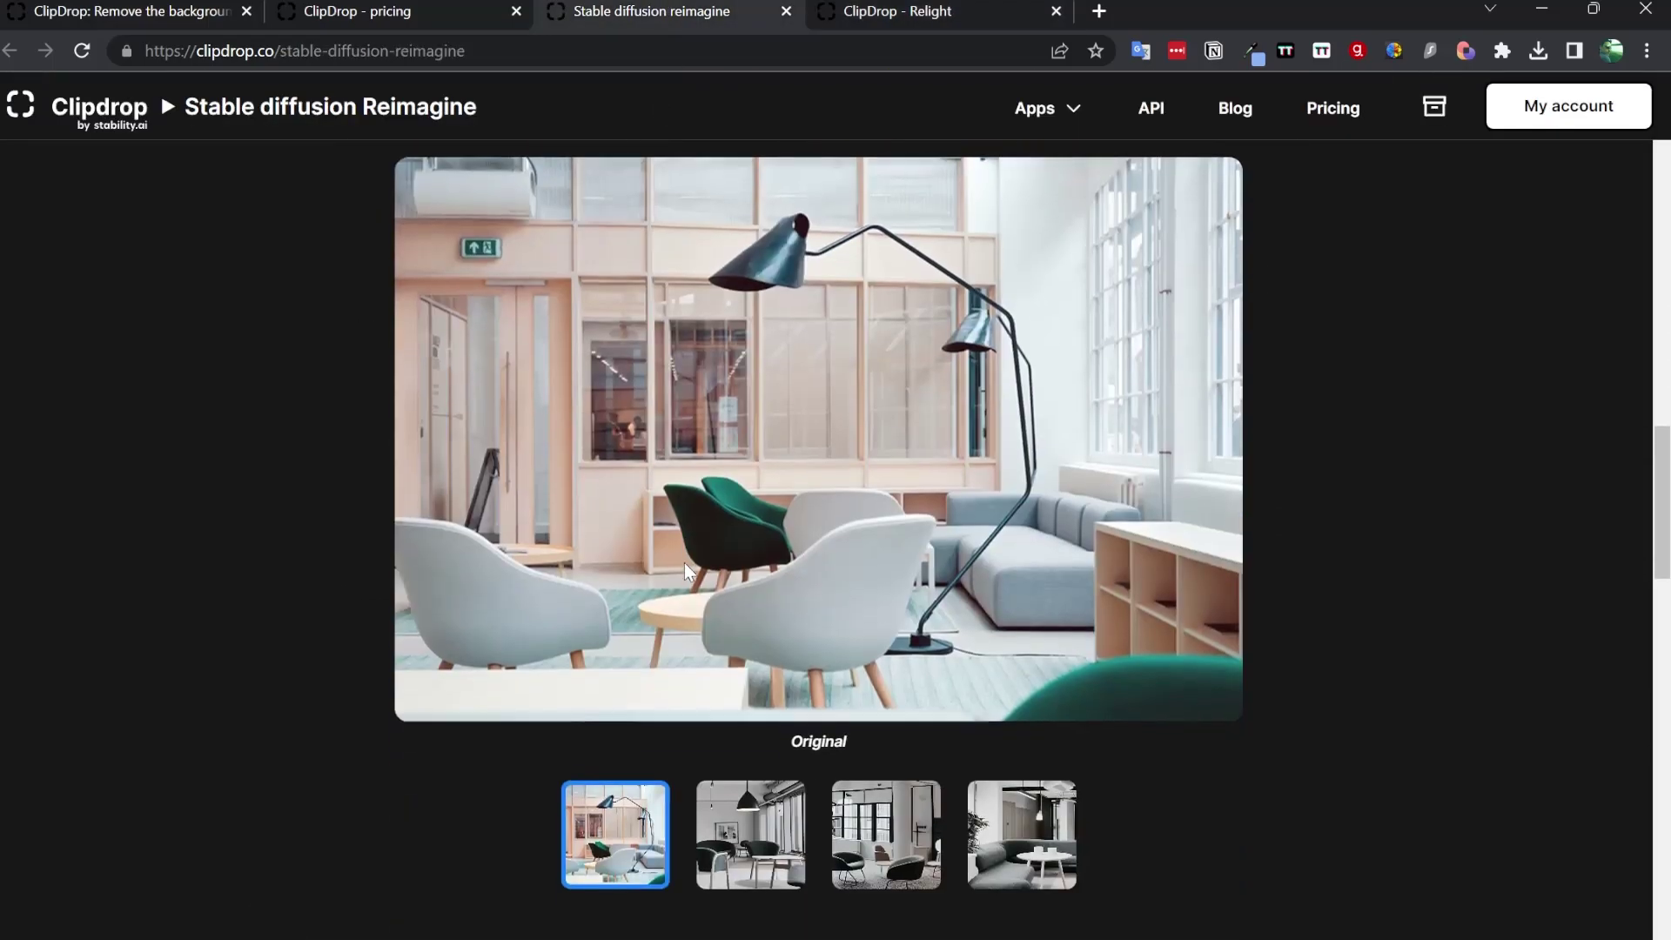
scroll(675, 551, up, 6)
scroll(676, 552, down, 12)
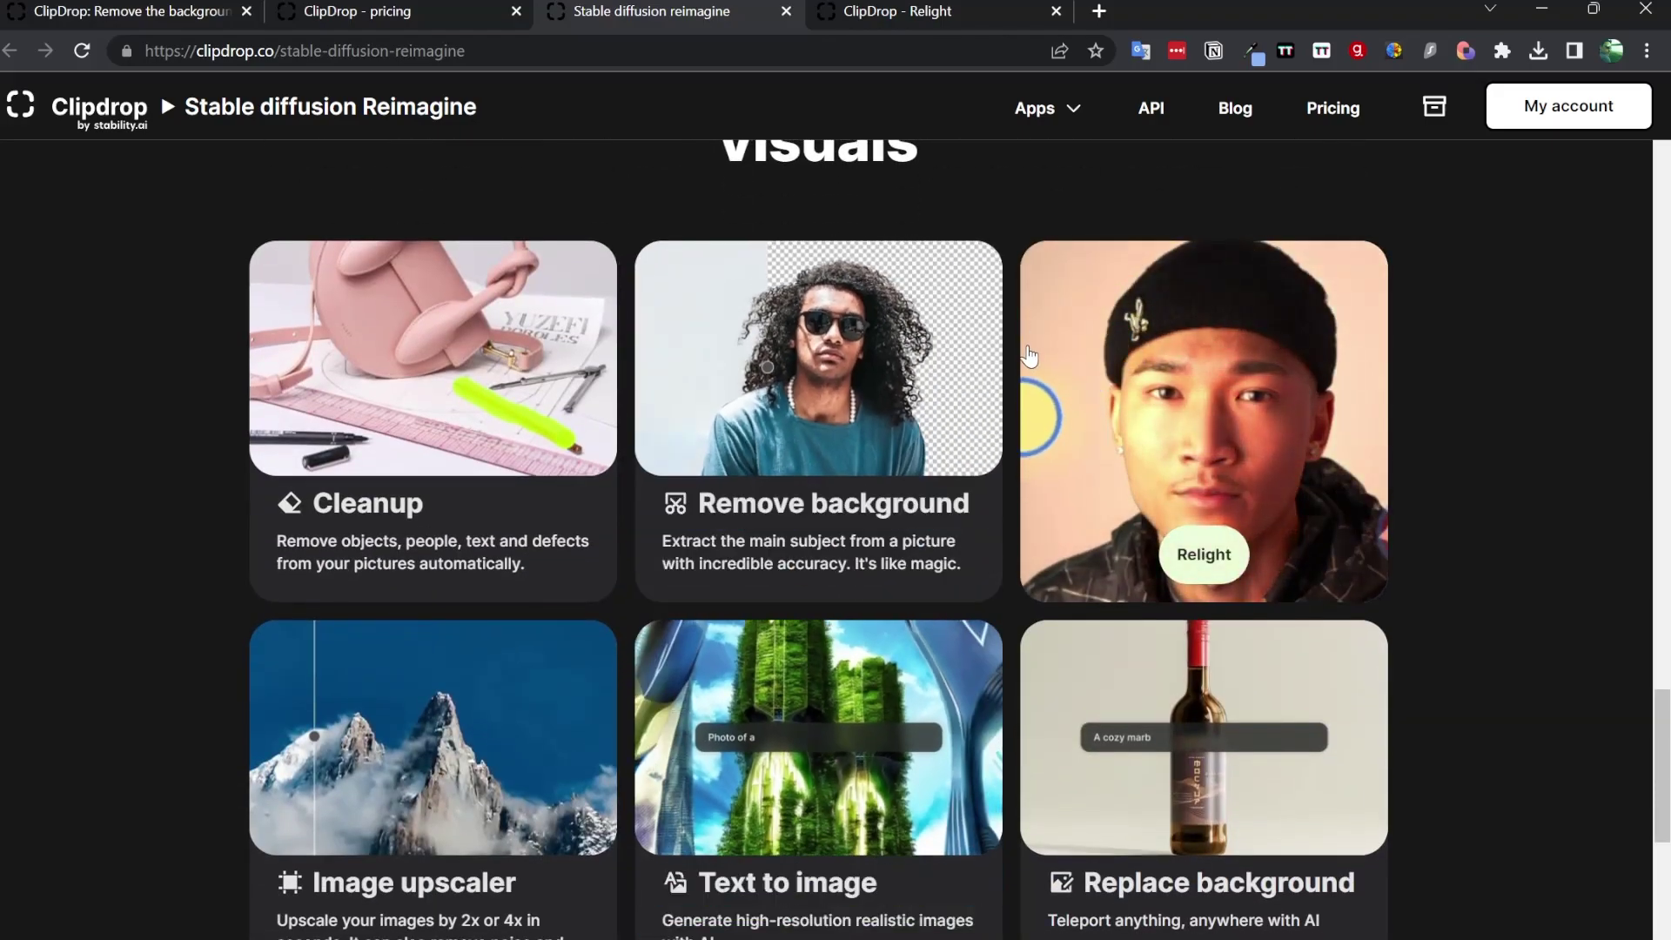
scroll(1034, 344, down, 5)
mouse_move(1029, 355)
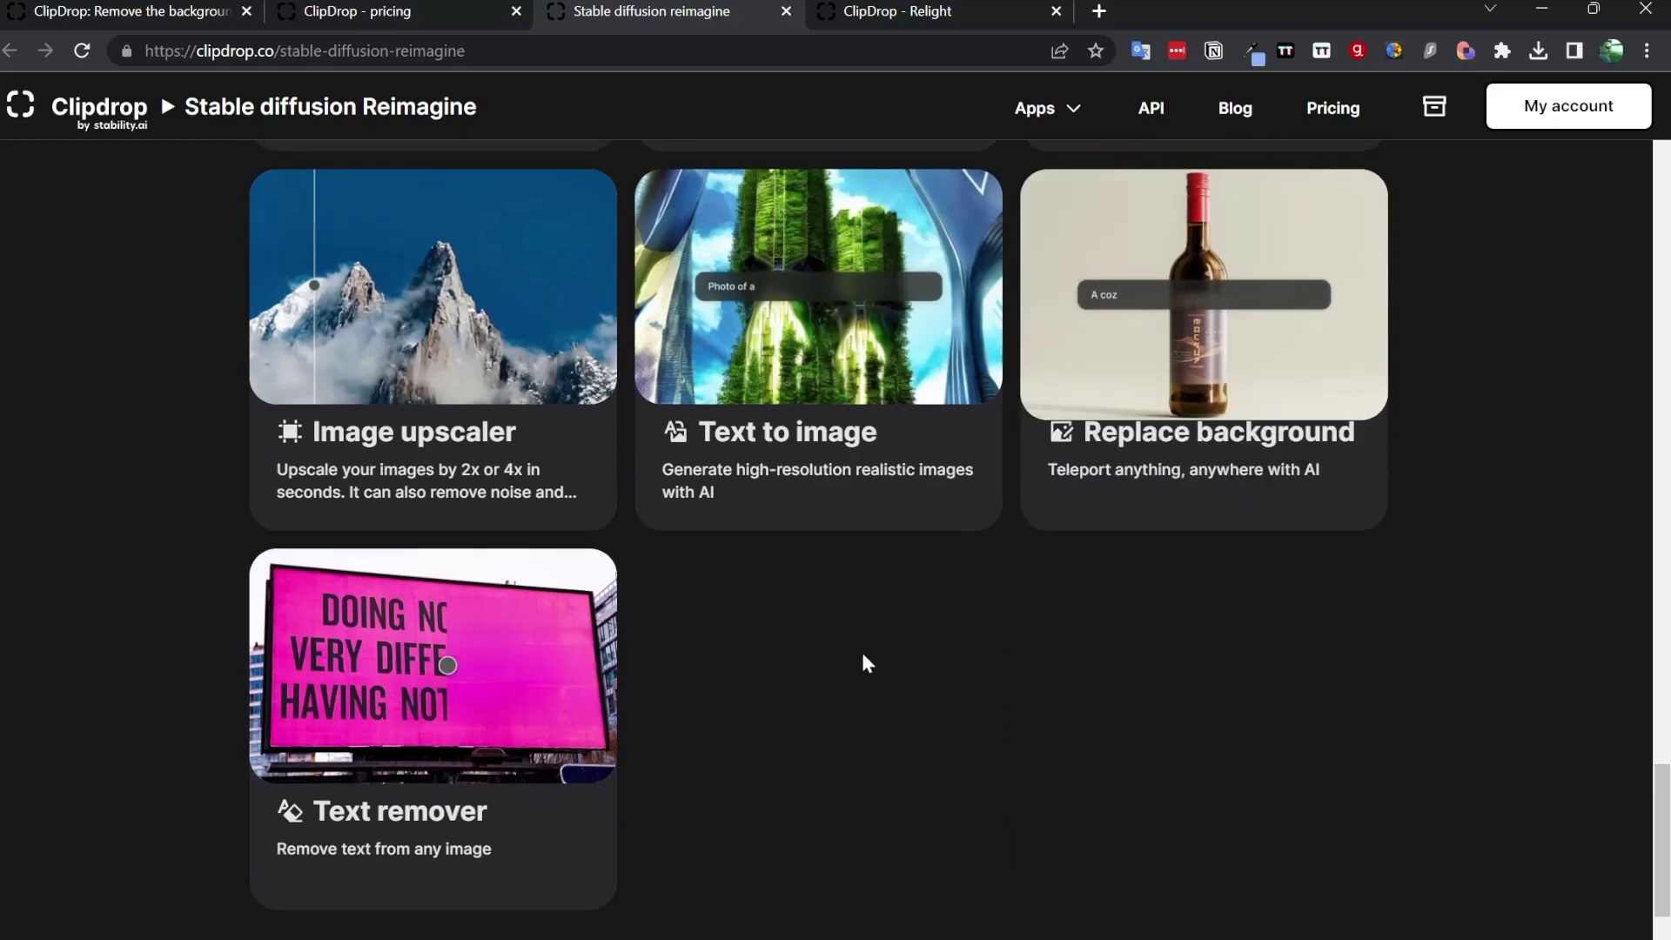
scroll(862, 659, down, 5)
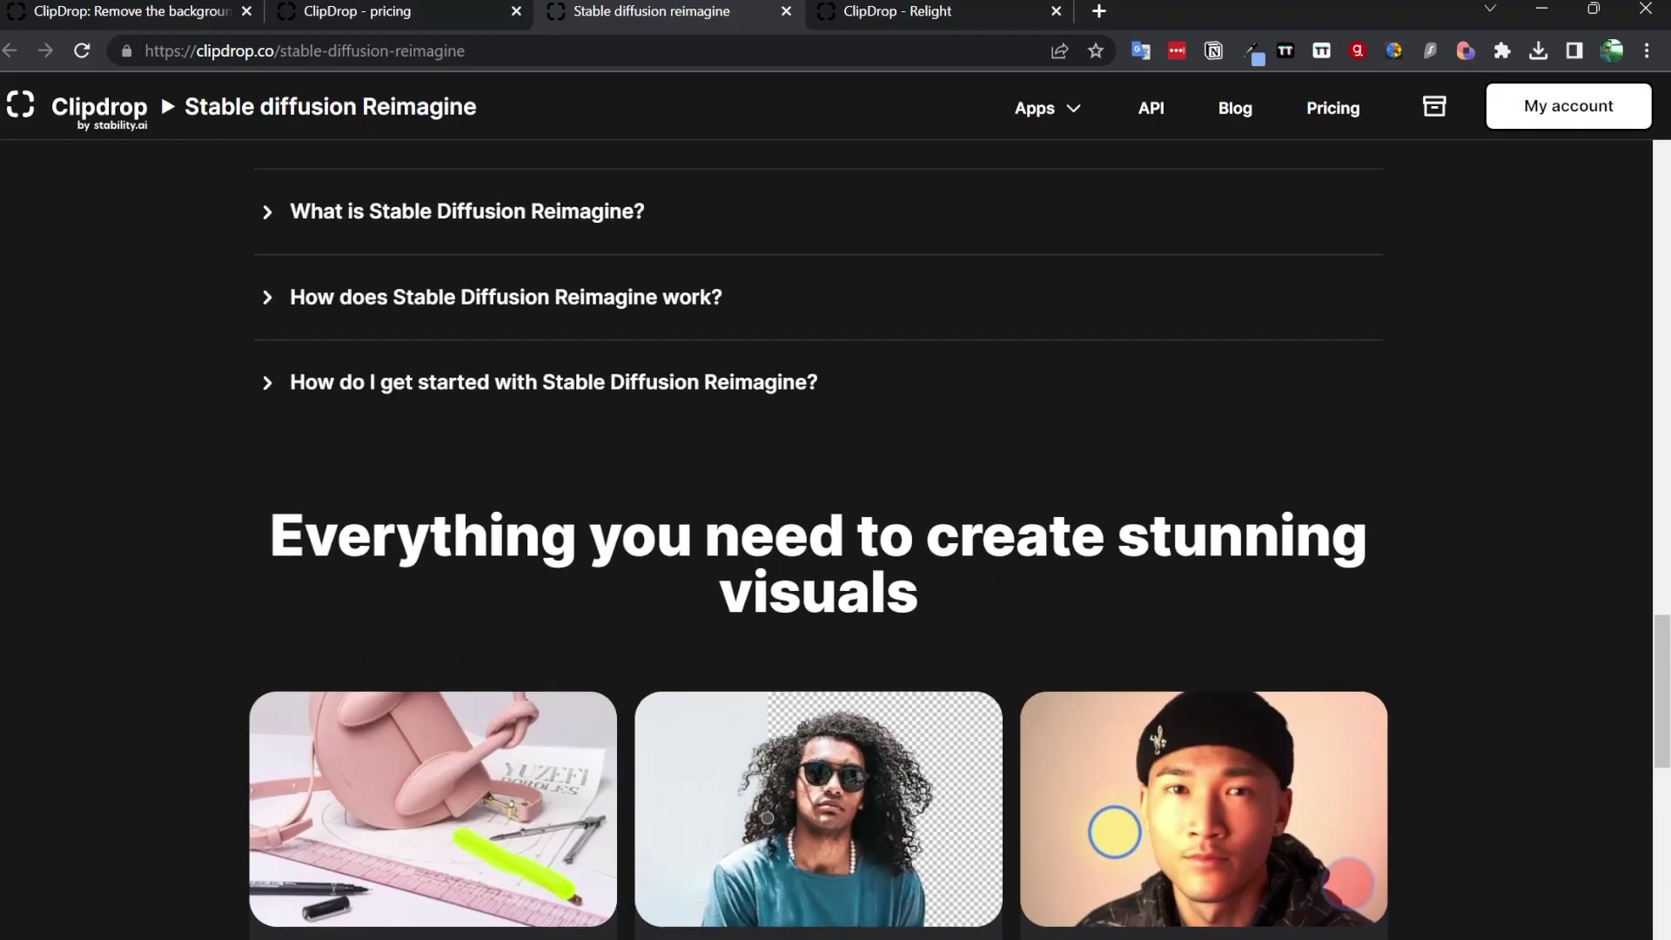